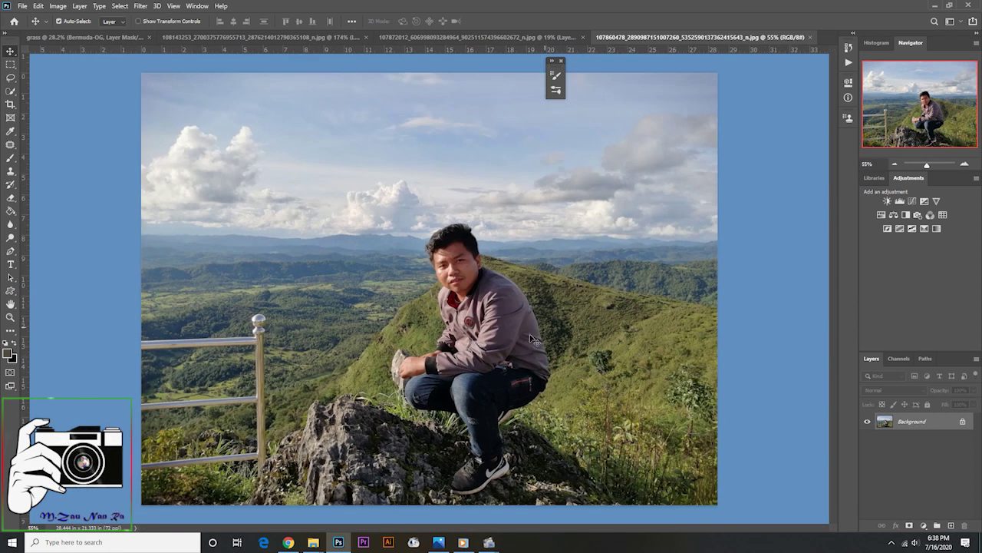
Duplicate the photo layer and automatically select the seated man as the subject on the copy
key(ctrl+j)
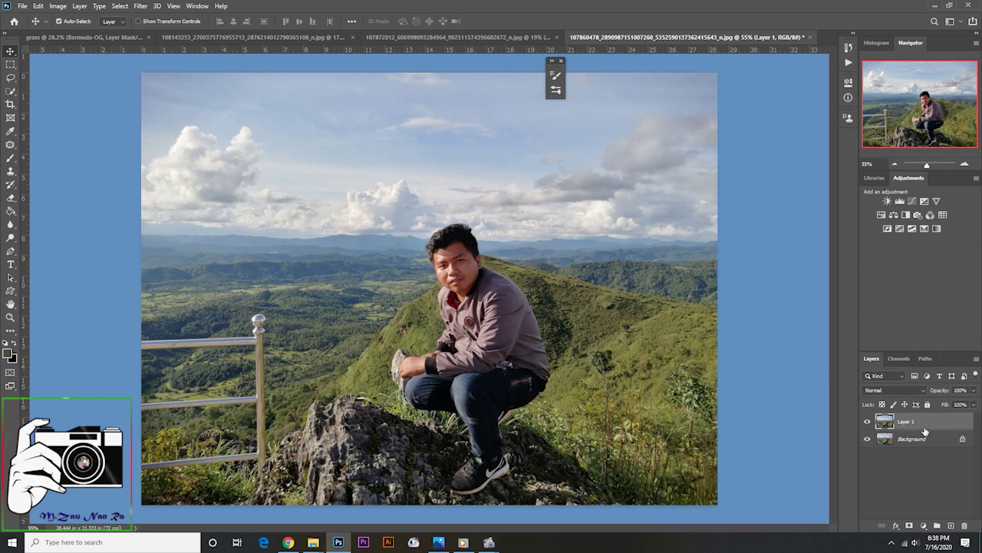
click(119, 7)
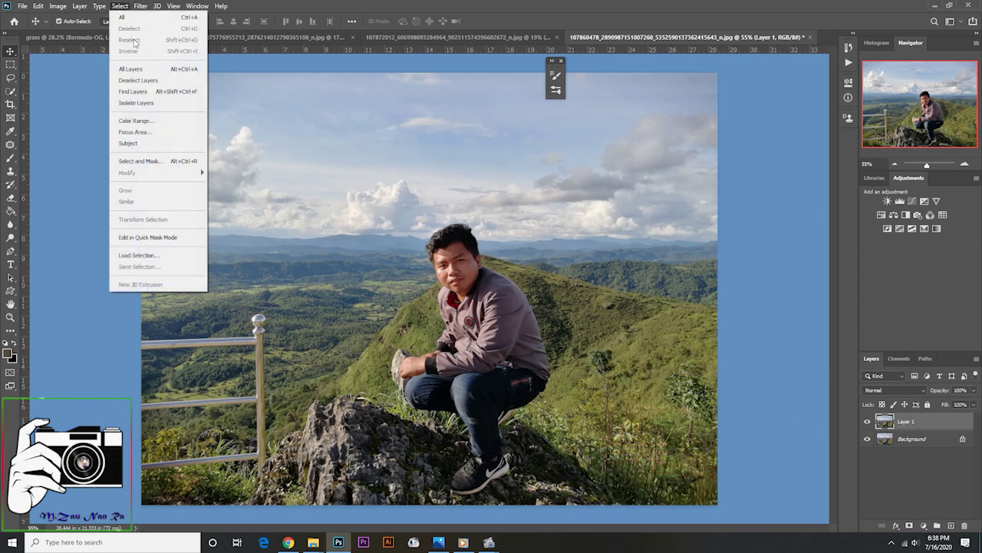
click(152, 143)
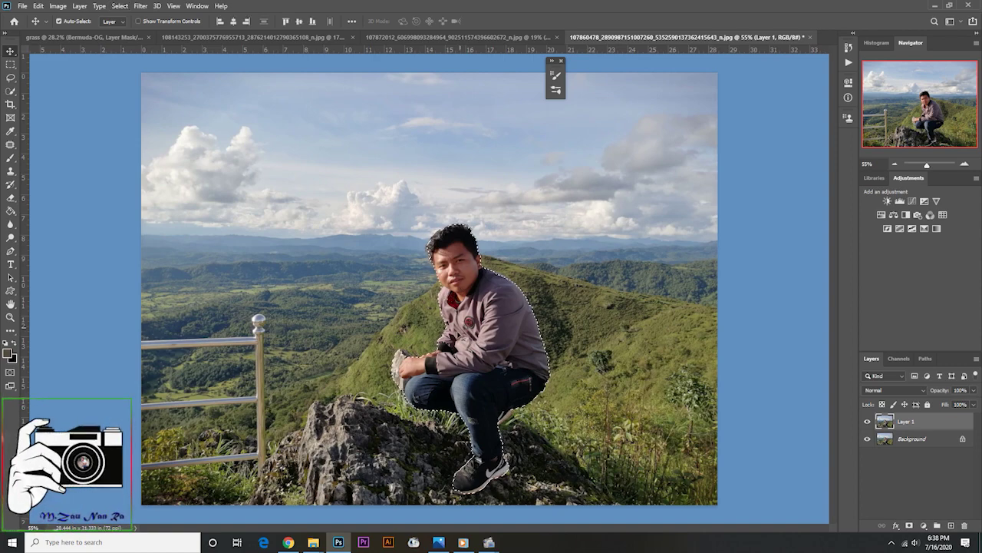
Subtract the stone-like area beside the man's hand and front knee from the selection using the Lasso tool
scroll(424, 369, up, 5)
scroll(424, 369, up, 3)
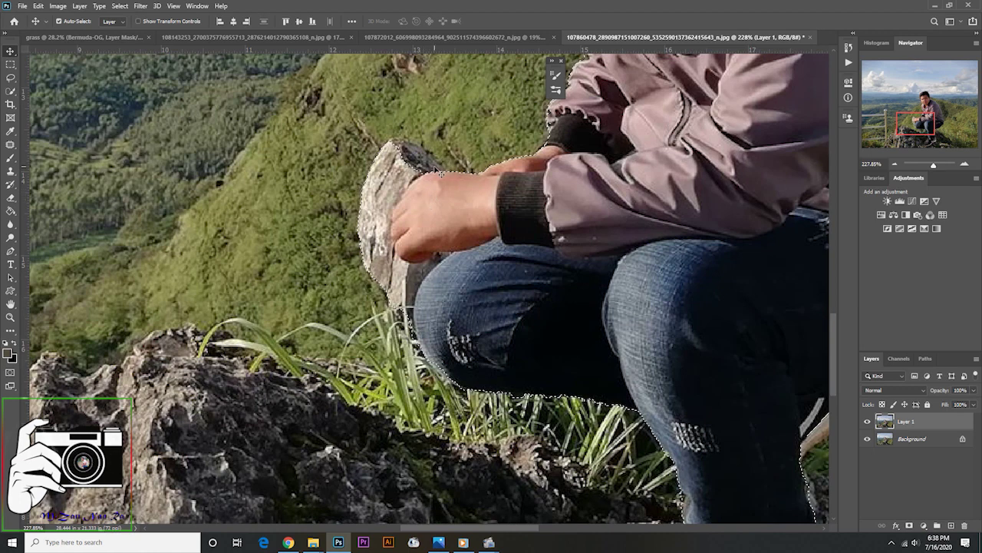
click(10, 78)
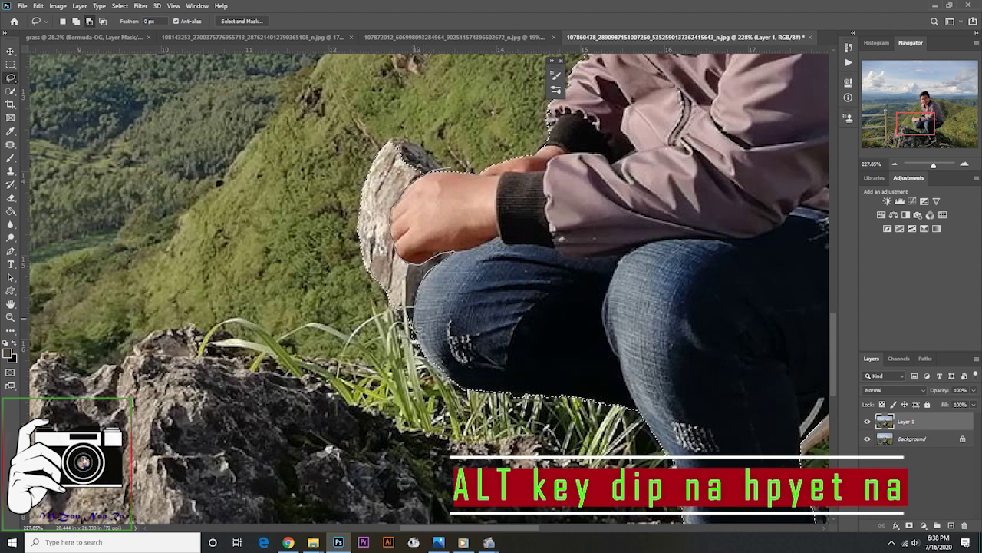
mouse_move(419, 375)
mouse_down()
mouse_move(311, 254)
mouse_move(439, 143)
mouse_up()
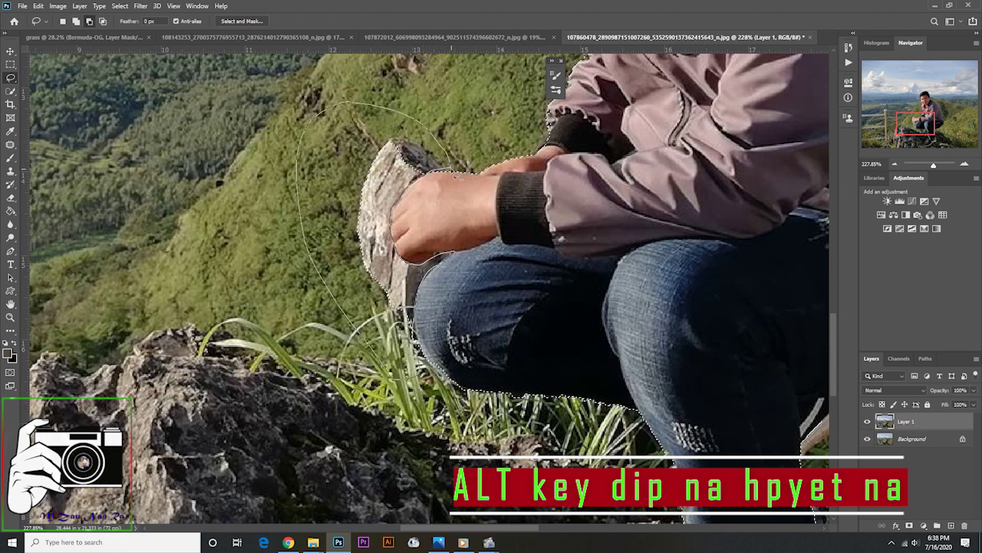
Add the brown piece behind the man's leg, just under the thigh, to the selection using the Lasso tool
drag(561, 330, 408, 253)
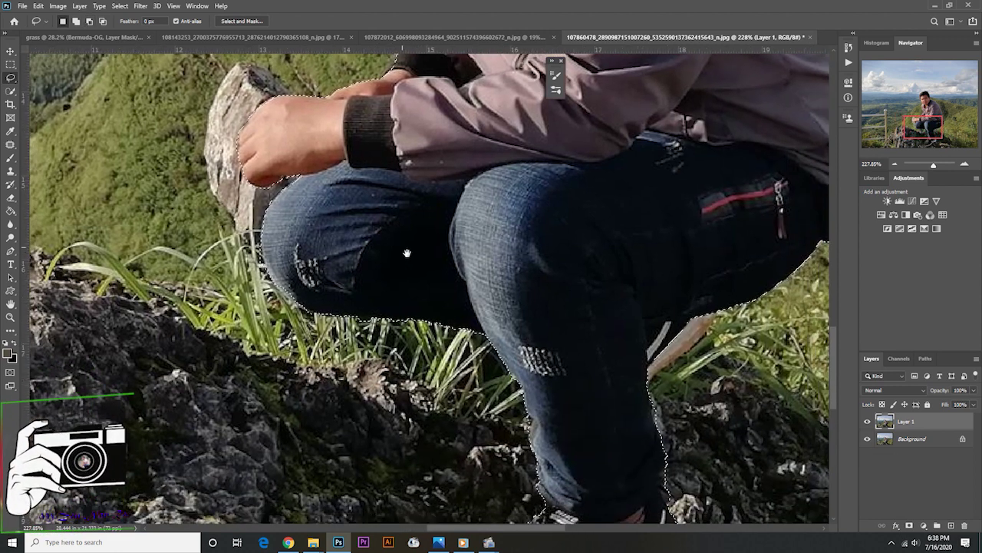
mouse_move(617, 228)
mouse_down()
mouse_move(379, 244)
mouse_move(376, 165)
mouse_up()
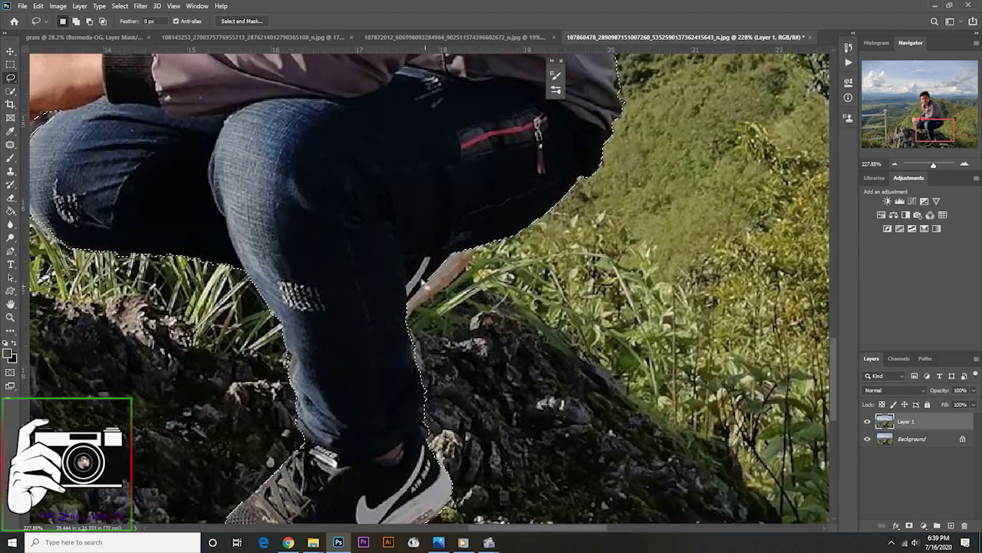
scroll(437, 299, up, 5)
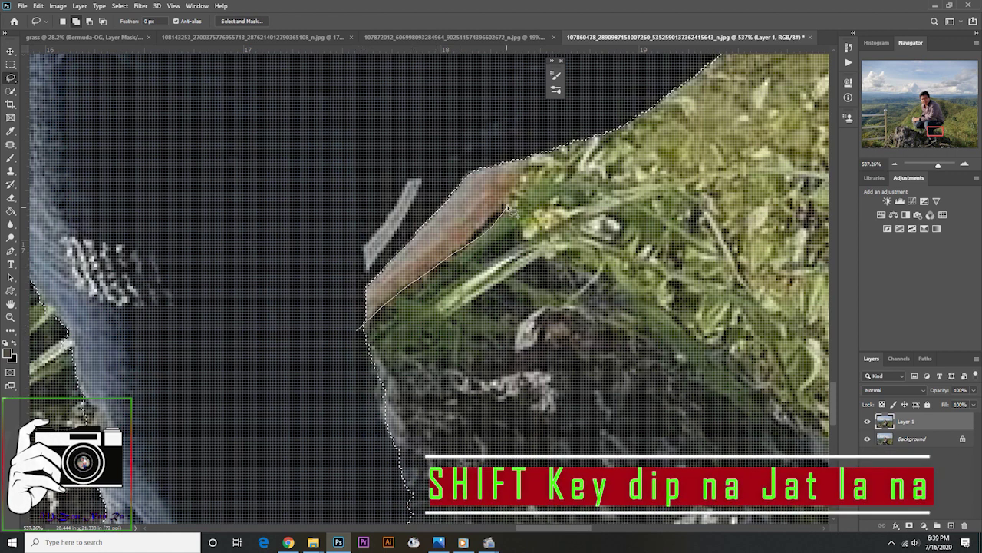
drag(358, 323, 358, 322)
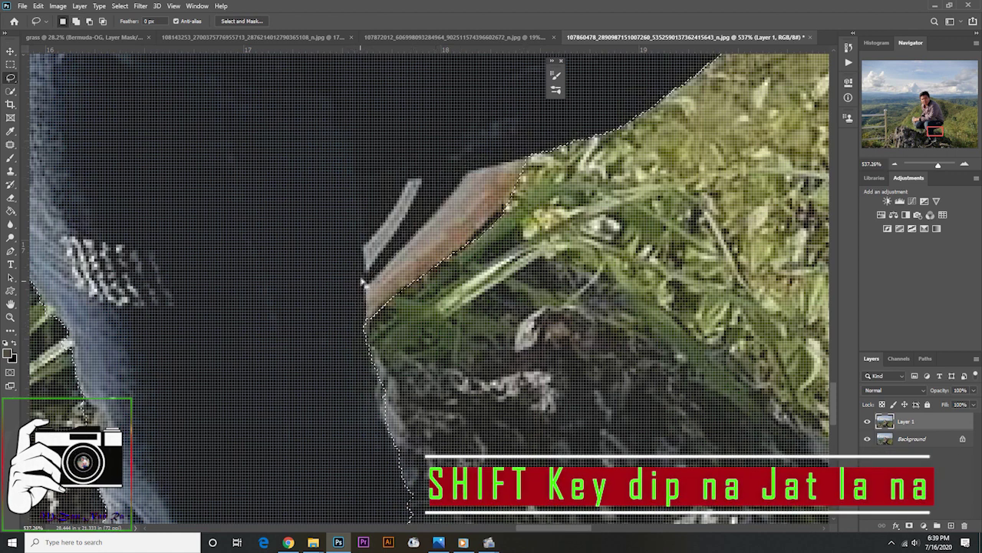
Add the missed edge of the man's hair beside his forehead to the selection with the Lasso tool
scroll(372, 123, down, 8)
scroll(434, 270, up, 6)
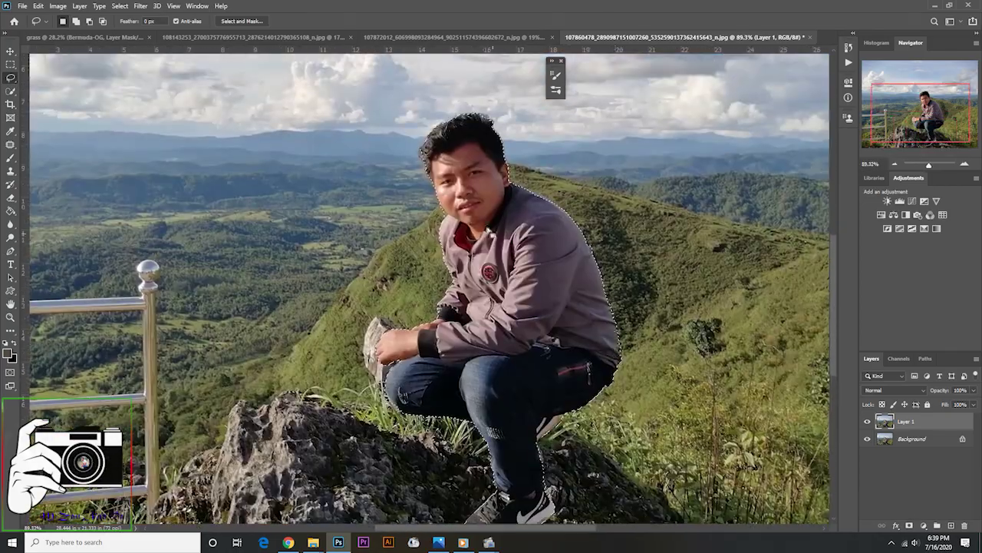
scroll(434, 271, up, 5)
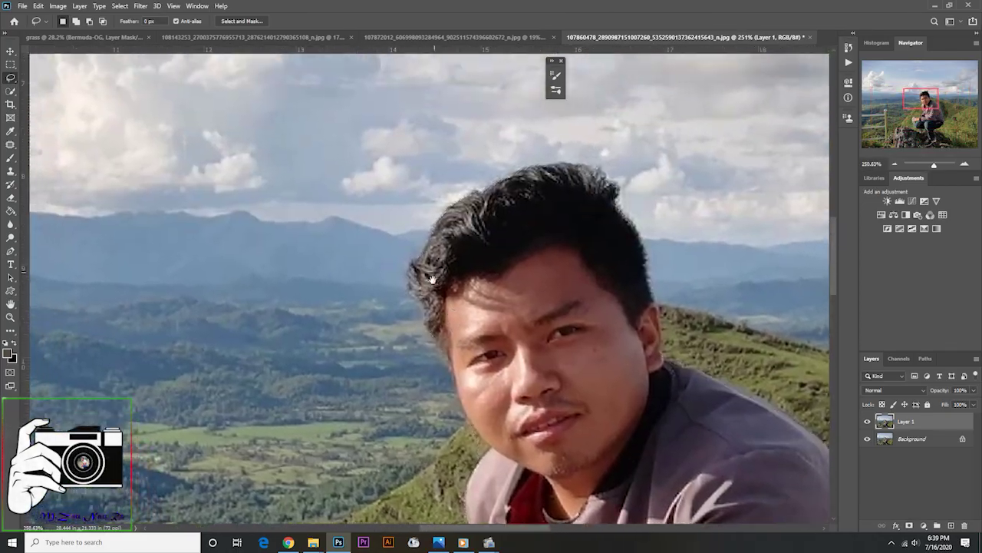
key(shift)
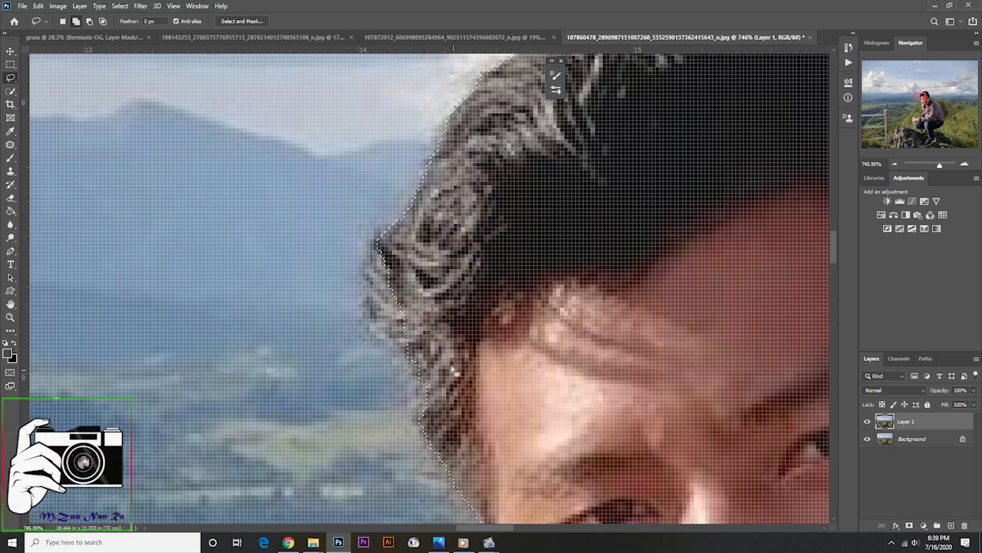
drag(461, 383, 462, 383)
Subtract the sliver of hillside between the man's jaw and jacket collar from the selection with the Lasso tool
scroll(462, 383, down, 9)
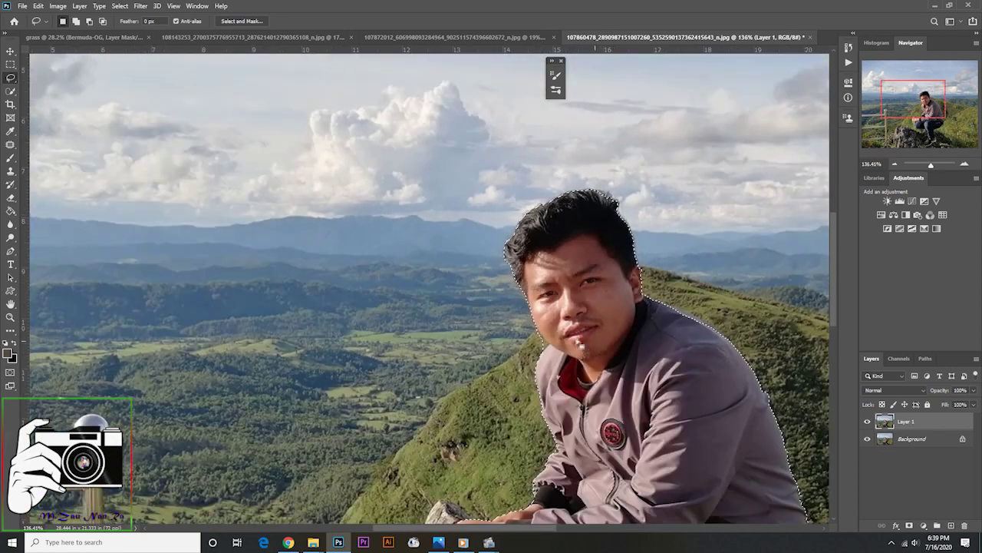
scroll(643, 318, up, 9)
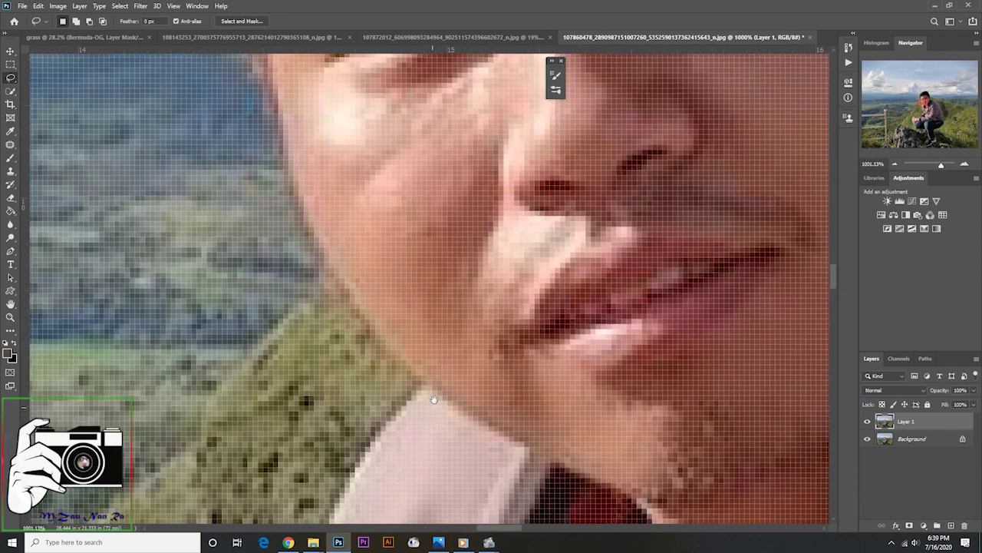
drag(434, 399, 460, 308)
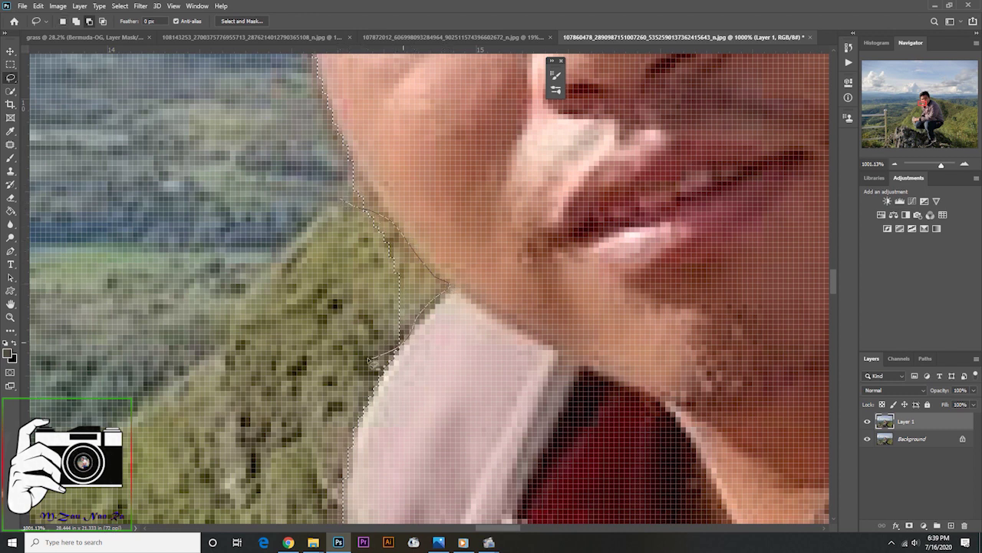
drag(354, 200, 353, 198)
Copy the selected man onto a new layer
scroll(448, 325, down, 5)
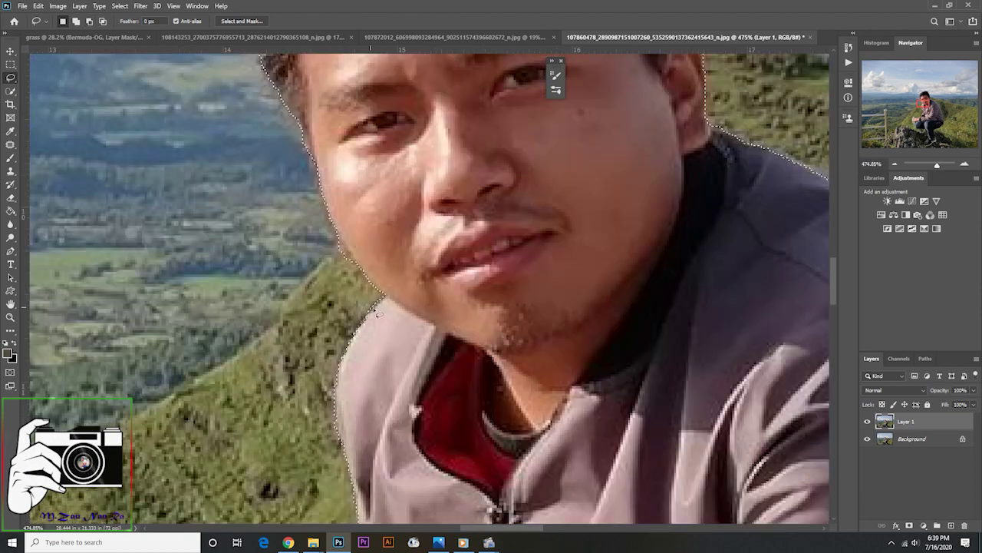
scroll(447, 326, down, 5)
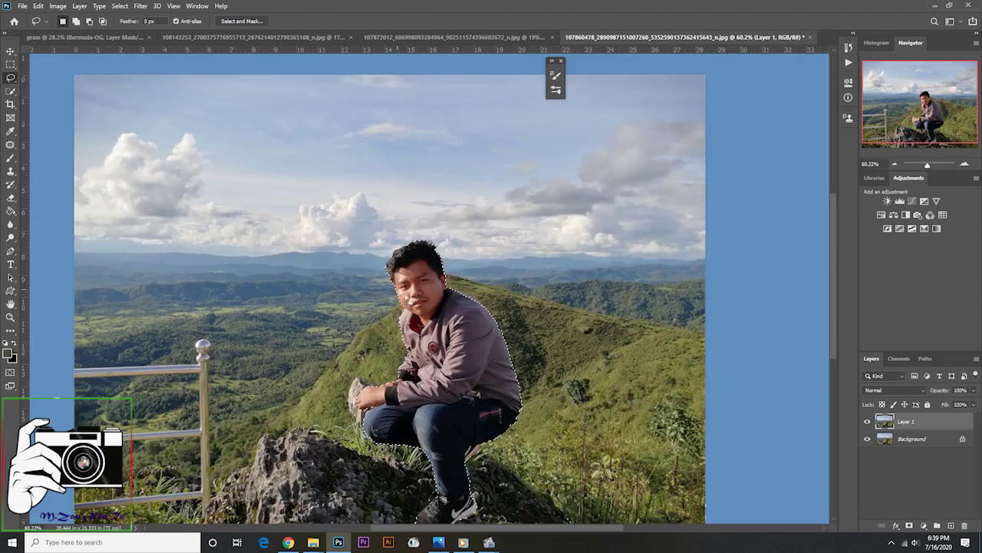
key(ctrl+j)
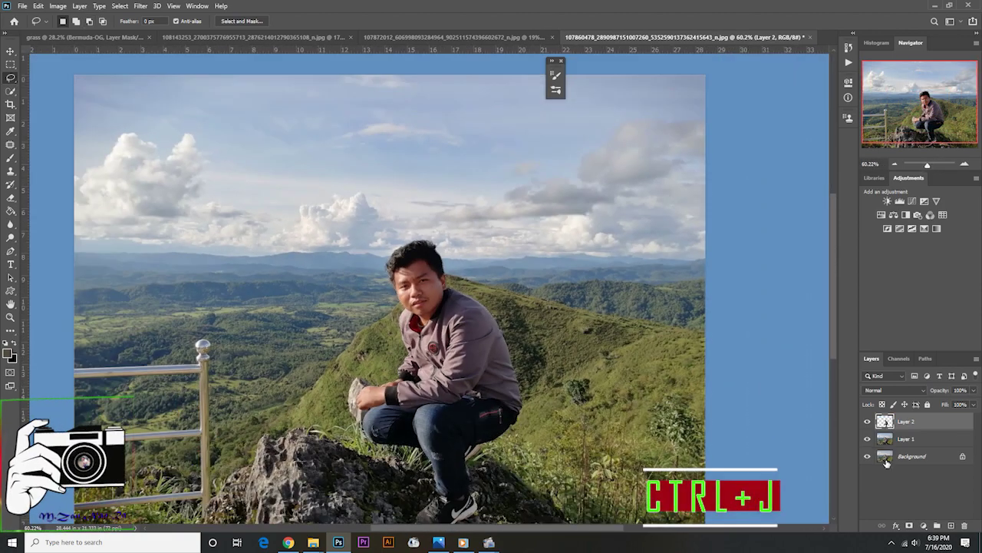
Make Layer 1 active, load the man's outline from Layer 2 as a selection and hide Layer 2
click(10, 52)
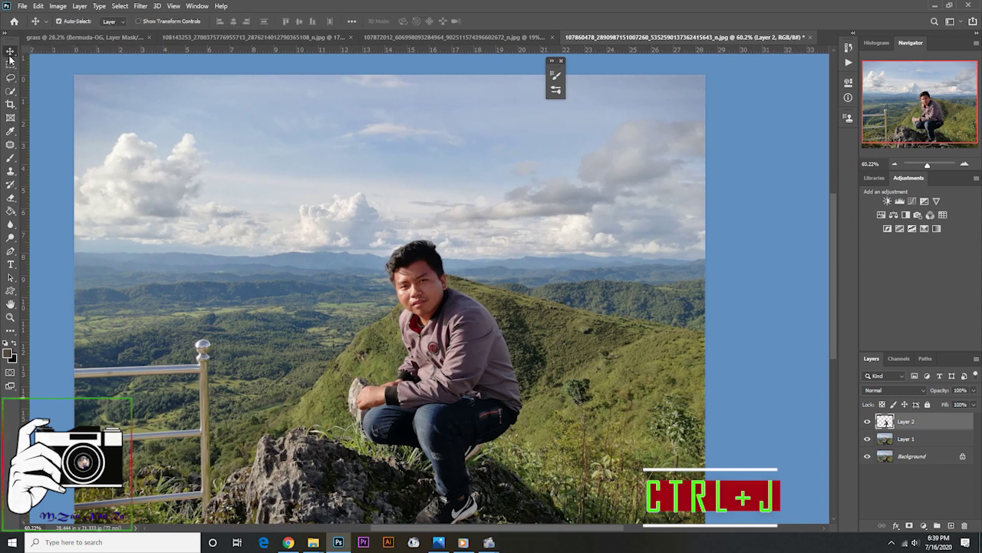
click(872, 436)
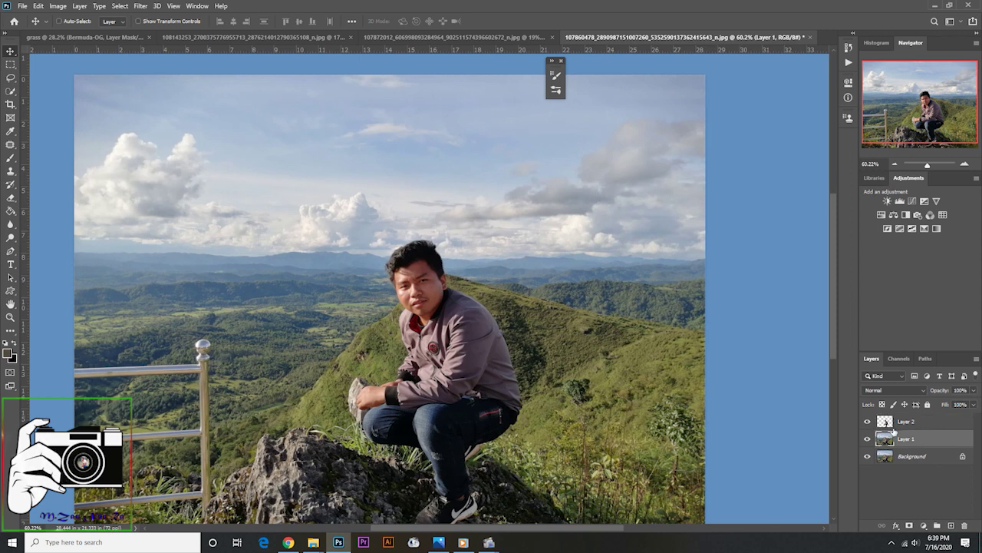
ctrl+click(886, 422)
click(868, 422)
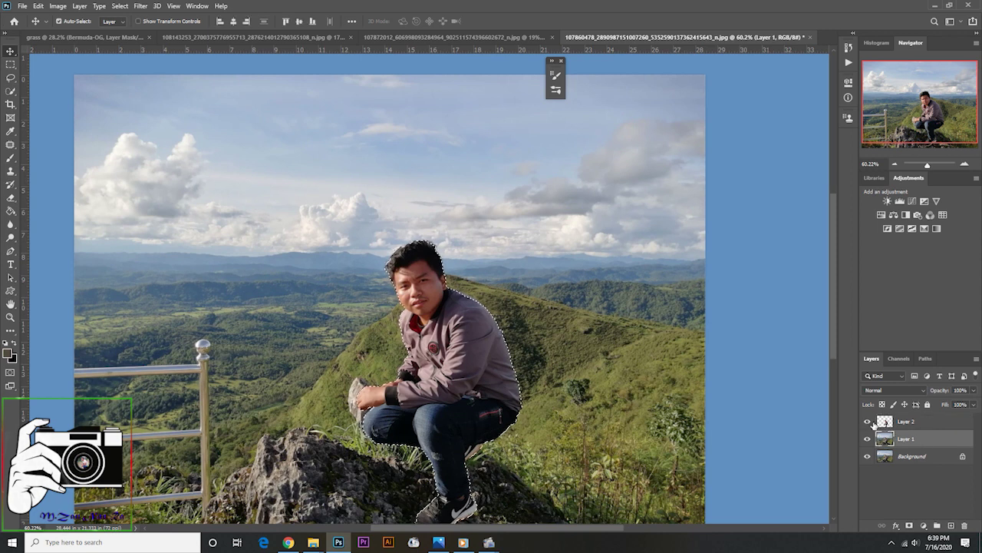
Fill the selected man on Layer 1 with Content-Aware at 100% opacity in Normal mode, and deselect
key(m)
right_click(413, 270)
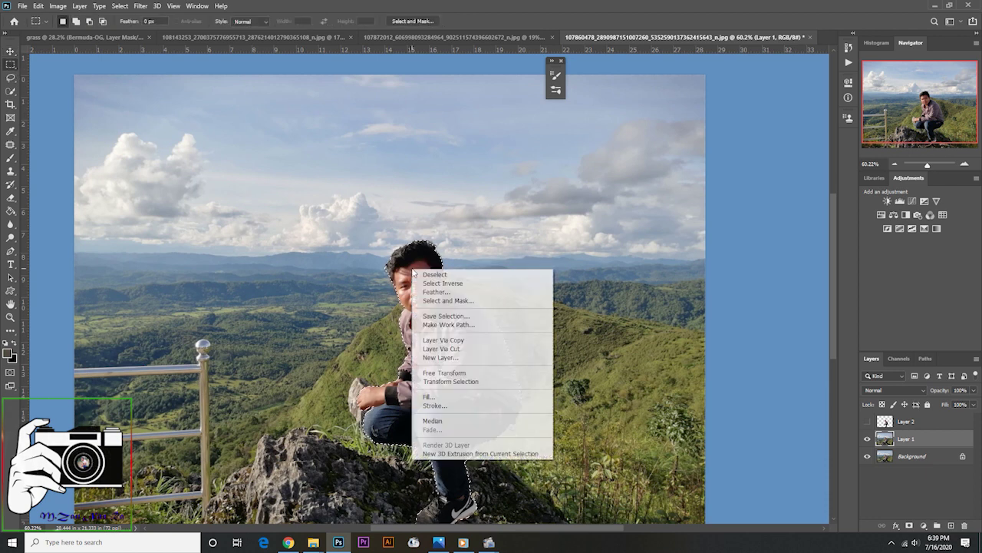
click(434, 397)
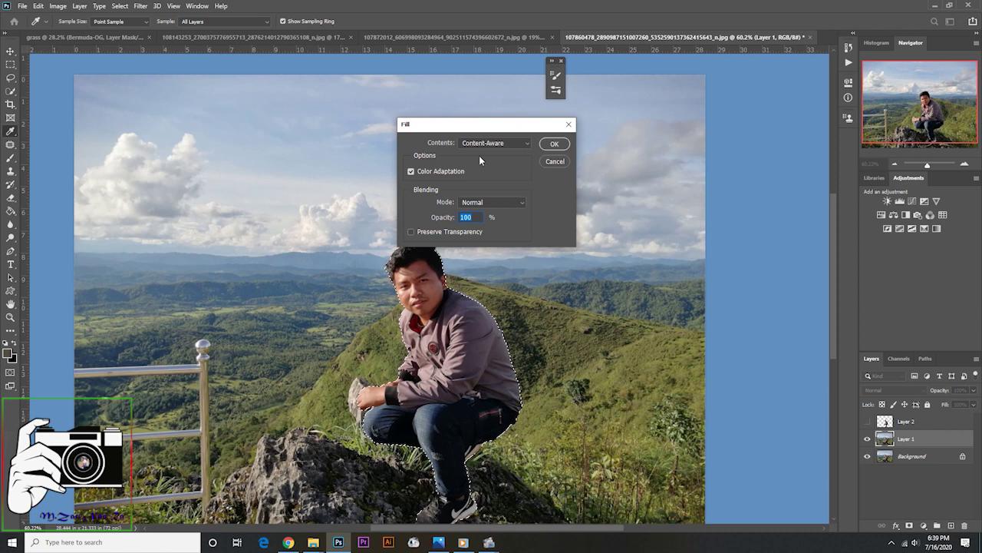
click(555, 144)
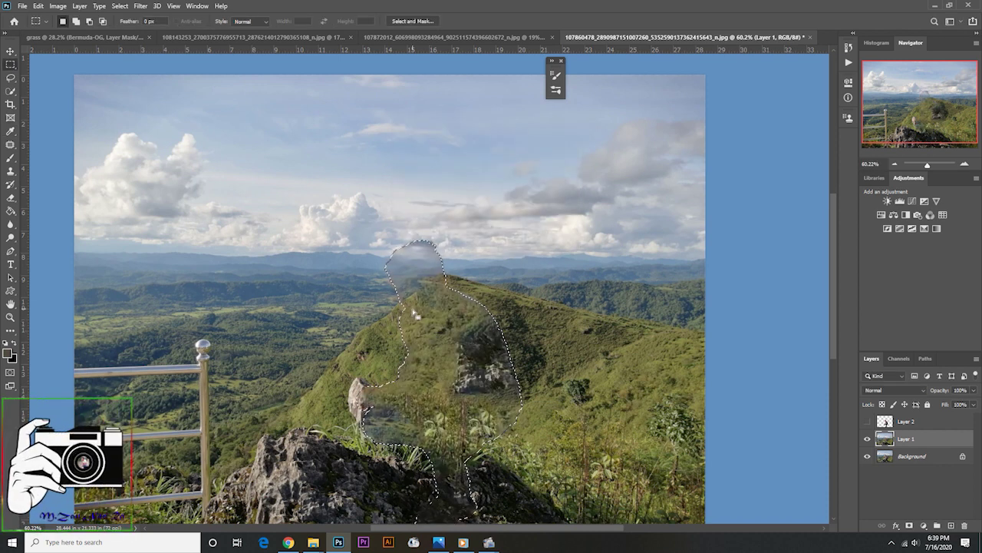
key(ctrl+d)
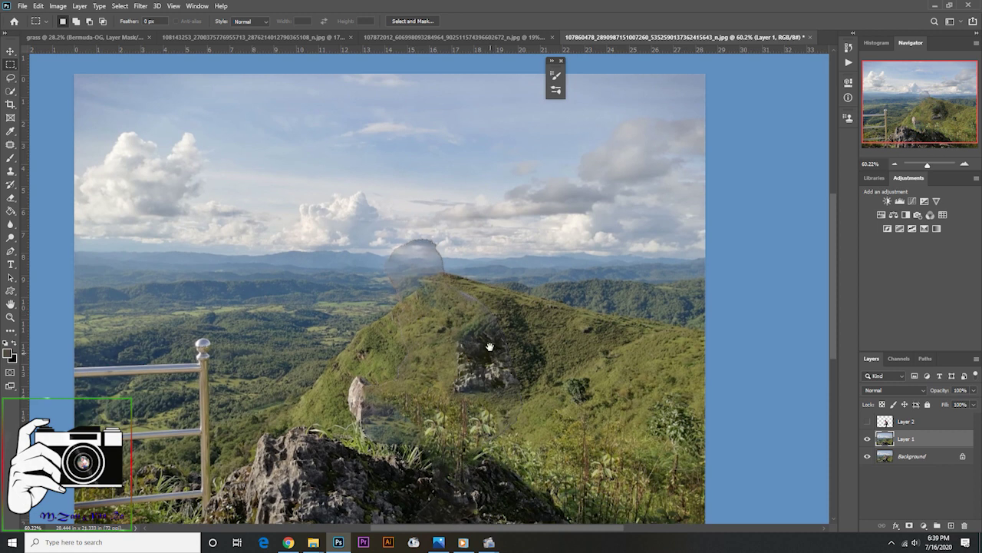
Turn the visibility of the man's cutout, Layer 2, back on
drag(487, 344, 513, 231)
click(10, 50)
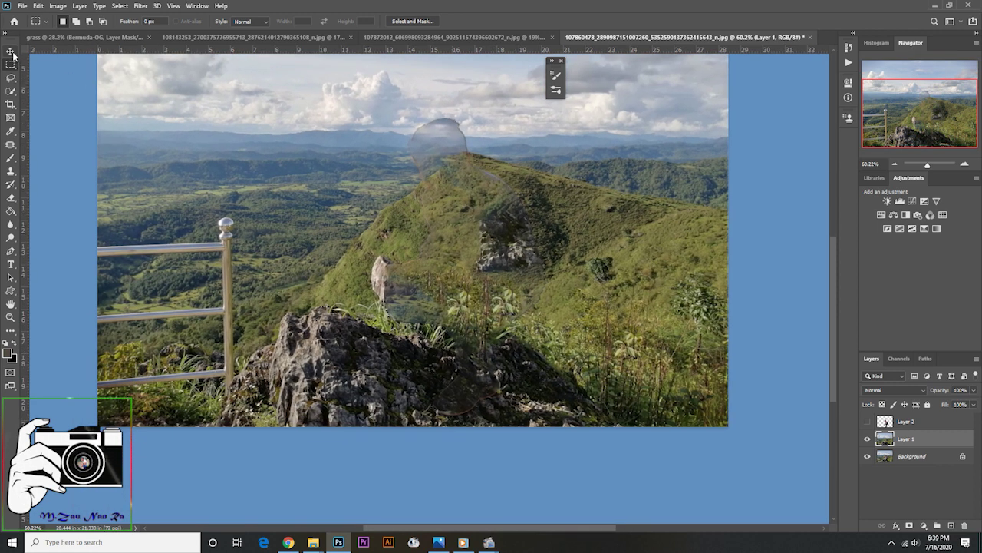
click(867, 421)
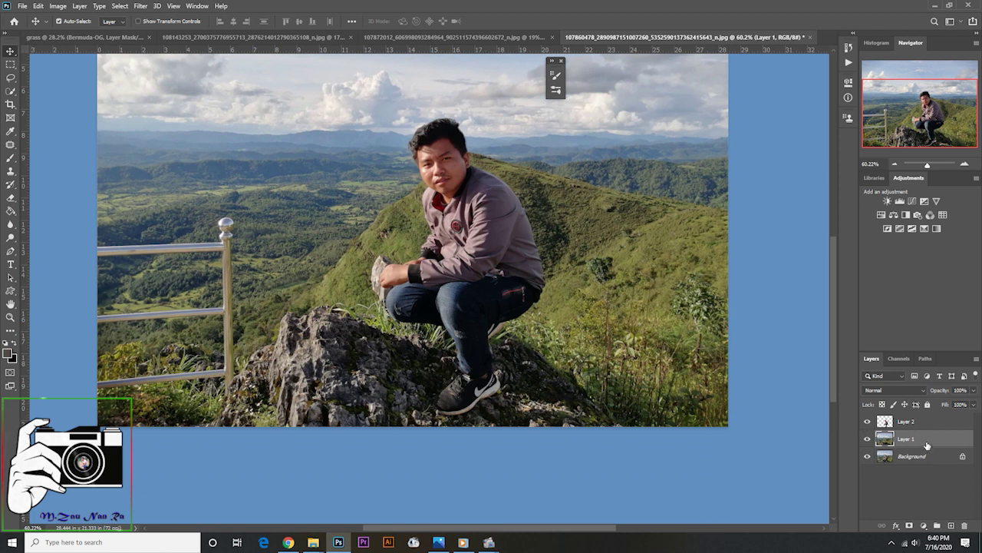
Open a Hue/Saturation adjustment on Layer 1 and set the Master hue to -12
click(57, 6)
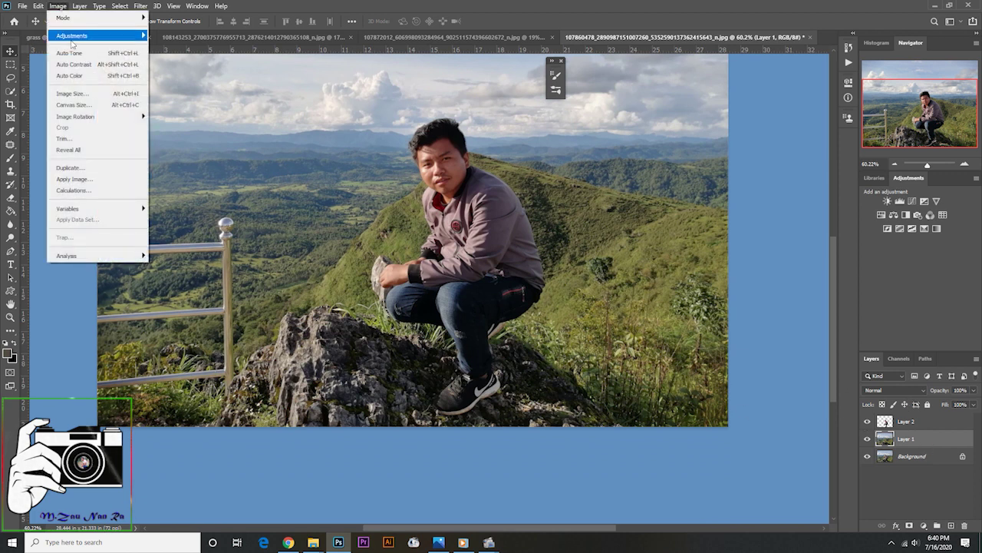
mouse_move(92, 35)
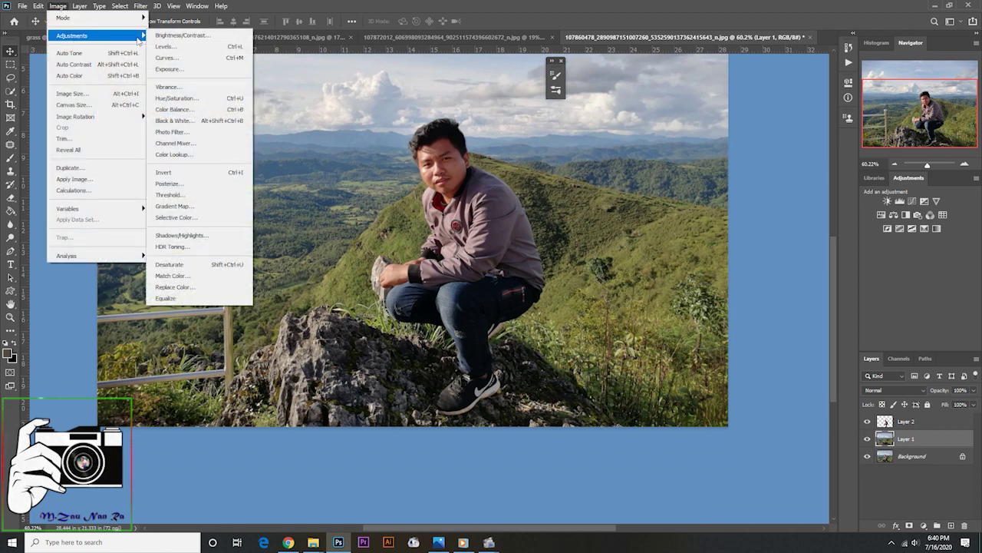
click(184, 100)
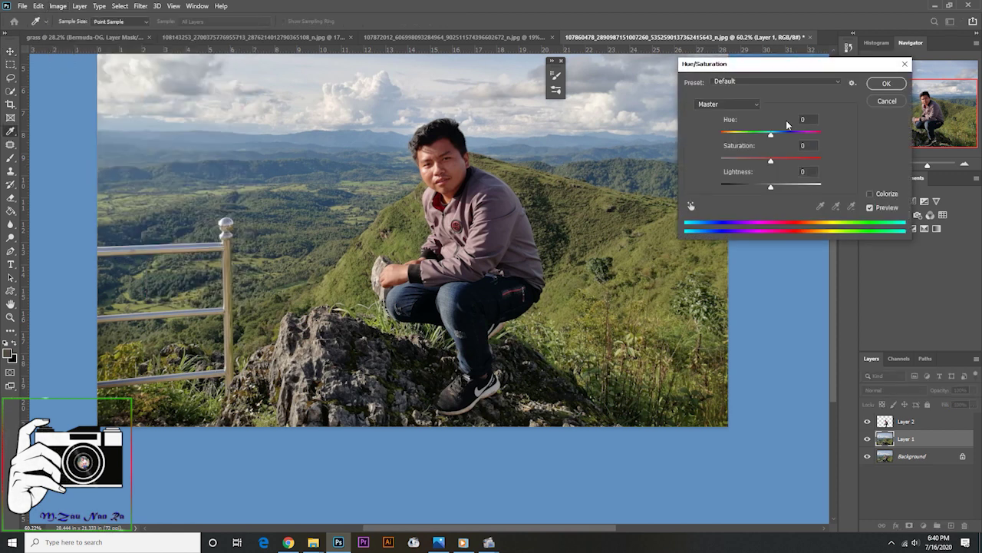
mouse_move(773, 137)
mouse_down()
mouse_move(725, 135)
mouse_move(767, 135)
mouse_move(751, 135)
mouse_move(765, 147)
mouse_up()
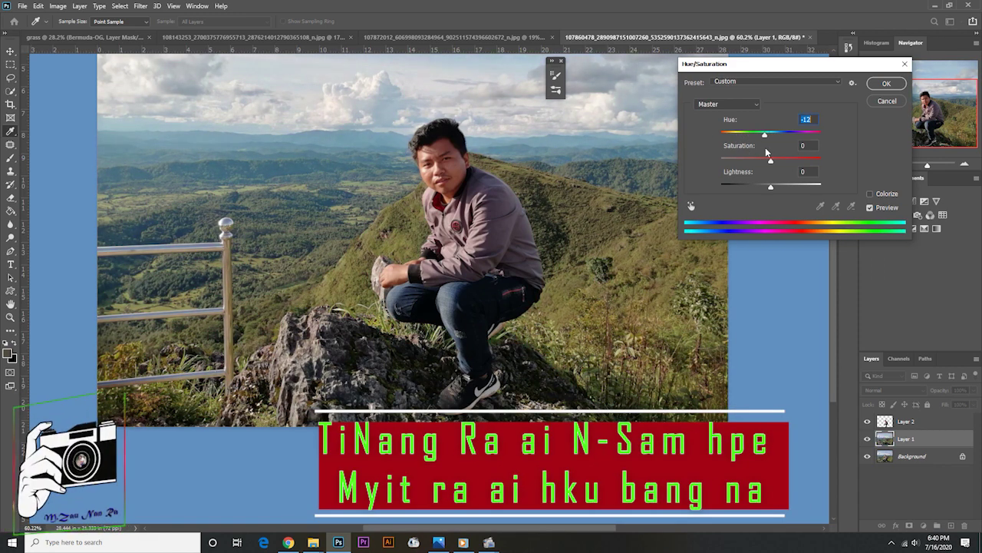
Set the Yellows range to hue -102 and saturation -12 in the Hue/Saturation adjustment
click(734, 107)
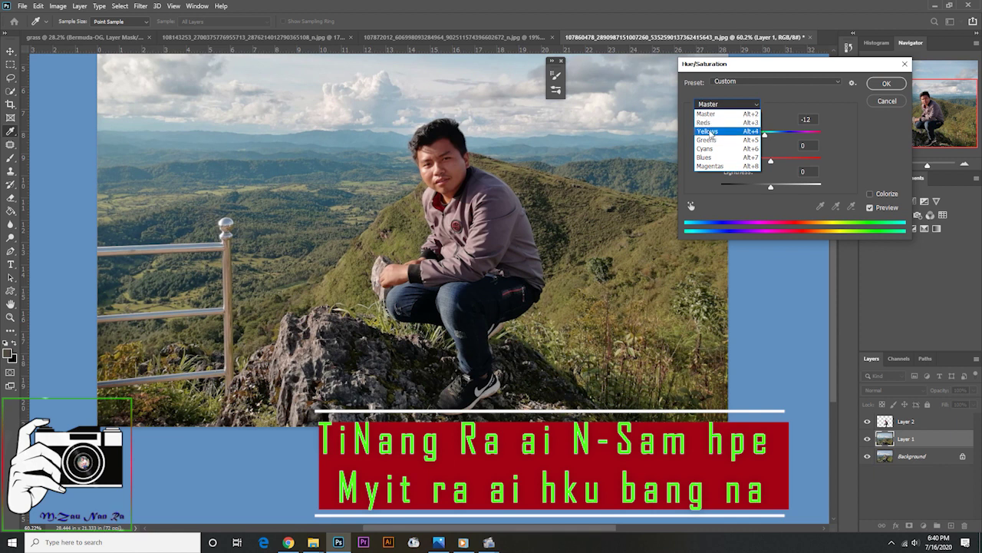
click(709, 132)
drag(771, 137, 741, 137)
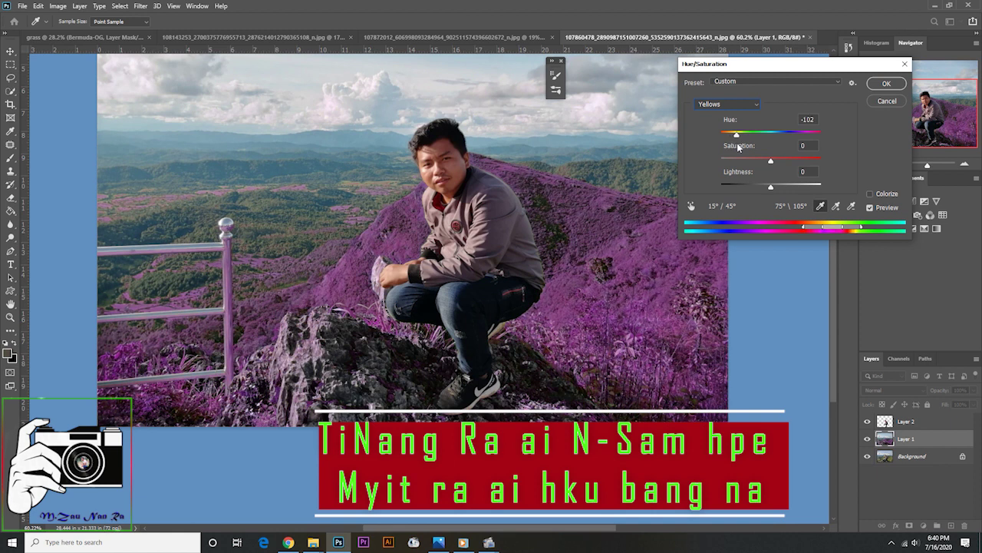
drag(796, 163, 773, 163)
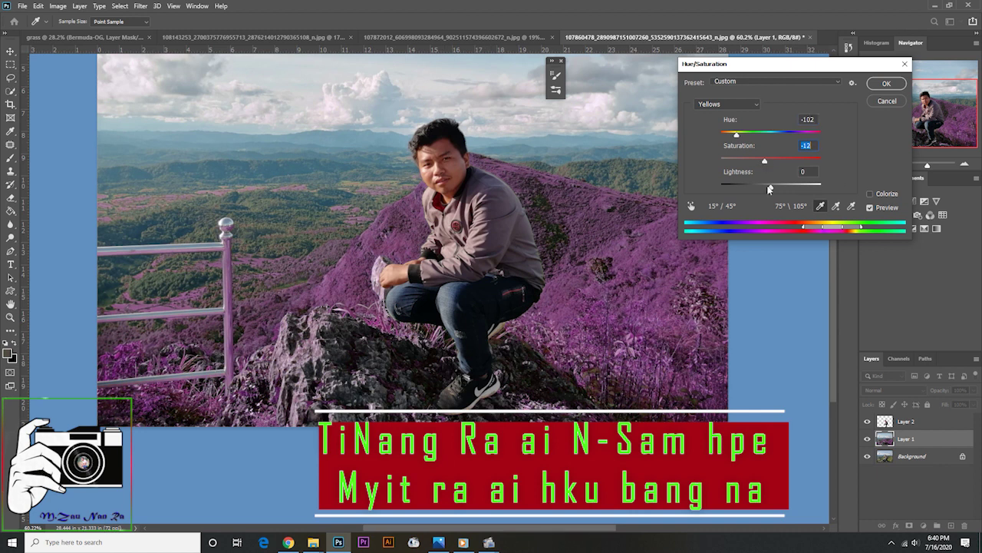
Set the Yellows range to hue -110, saturation -1 and lightness -10, and apply the Hue/Saturation adjustment
mouse_move(770, 188)
mouse_down()
mouse_move(784, 191)
mouse_move(765, 187)
mouse_up()
drag(737, 134, 737, 136)
click(771, 163)
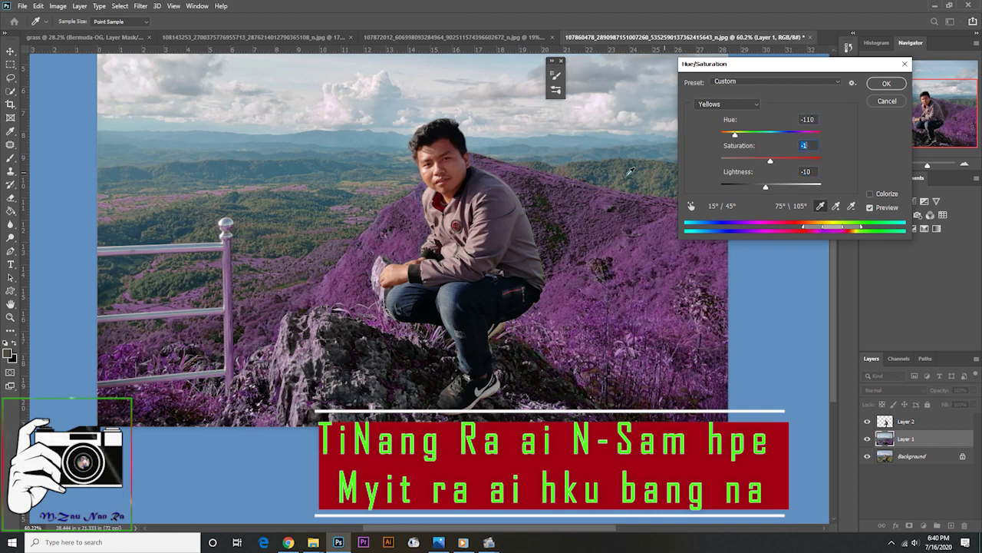
click(887, 82)
Start another Hue/Saturation adjustment on Layer 1 and raise the sky's Cyans saturation to +51 with the on-image adjustment tool
scroll(376, 228, down, 3)
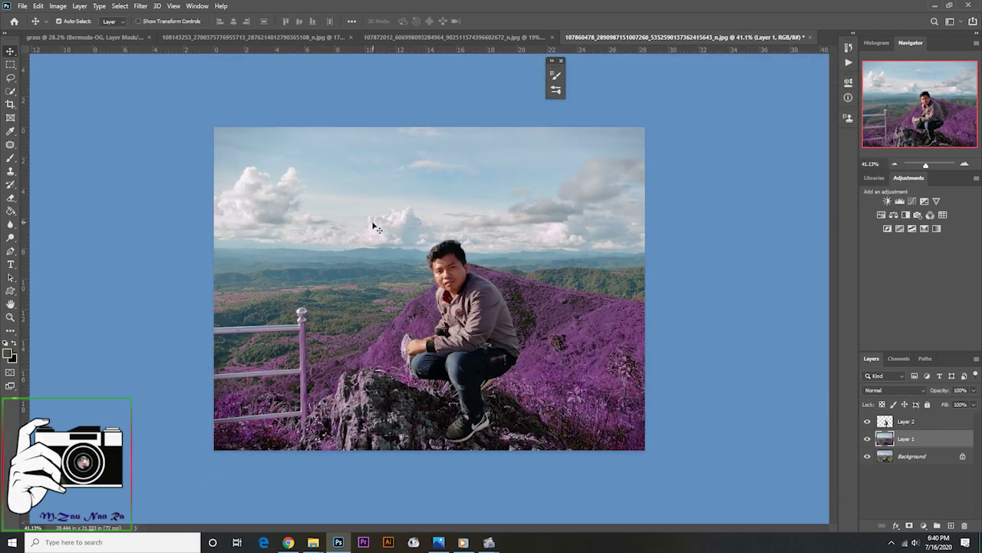
scroll(376, 228, up, 5)
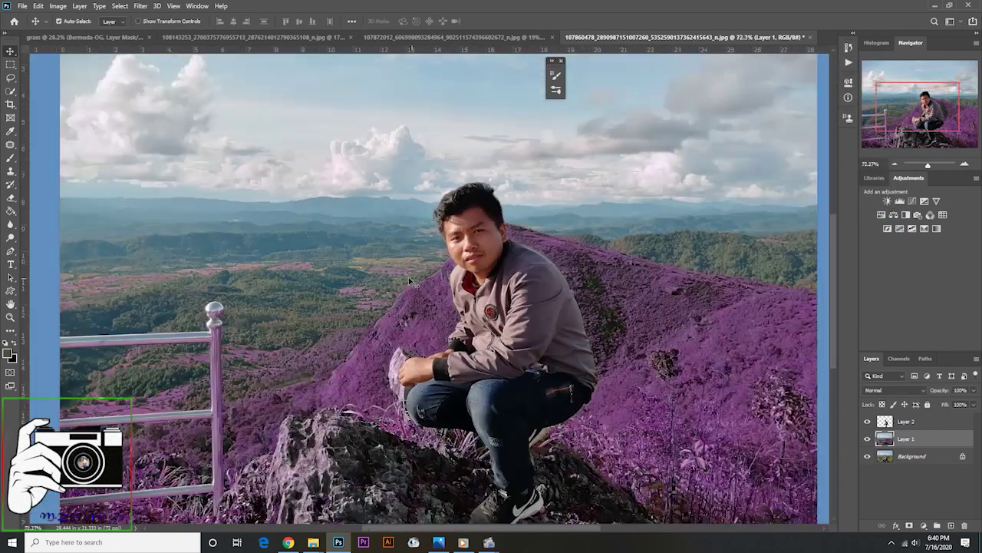
scroll(413, 283, down, 4)
scroll(373, 222, up, 2)
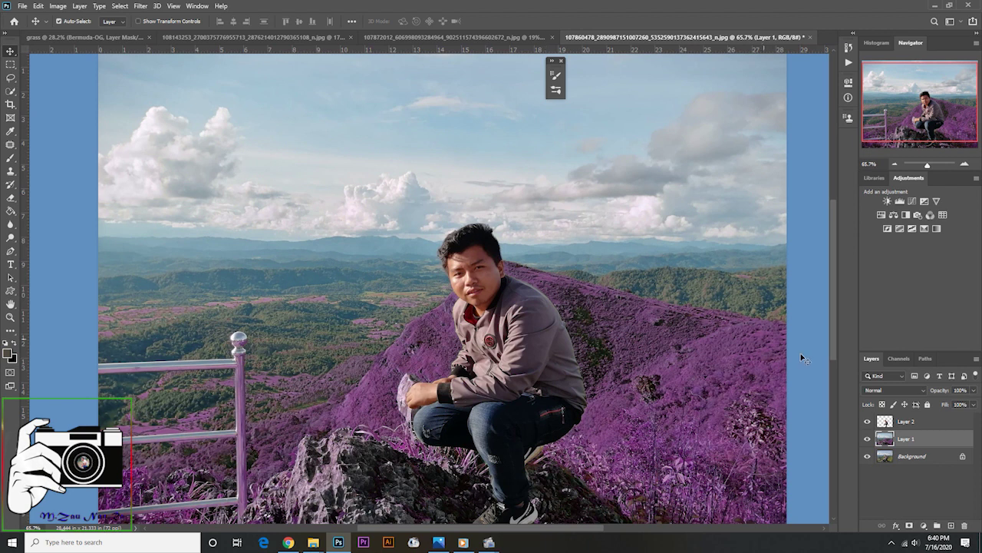
click(58, 5)
mouse_move(72, 35)
click(176, 98)
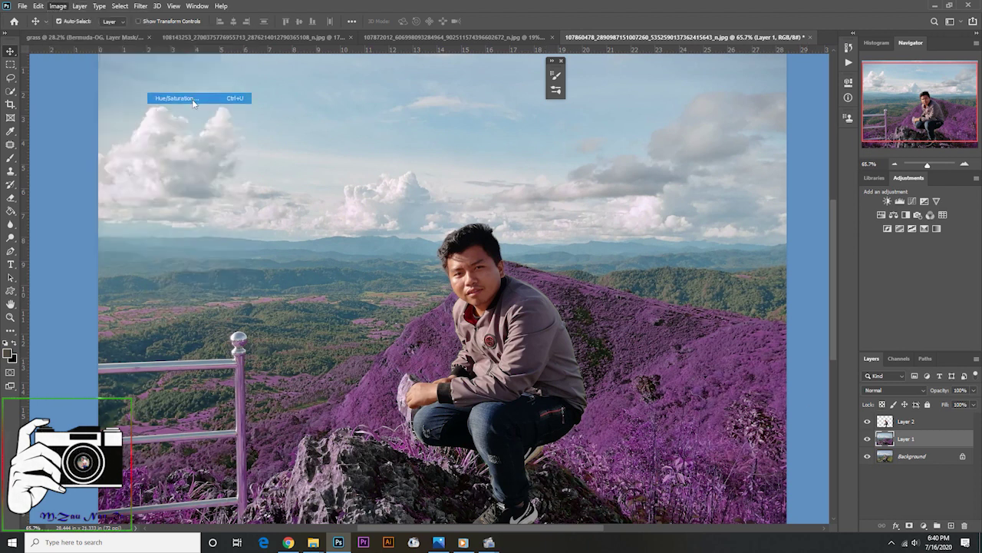
click(690, 205)
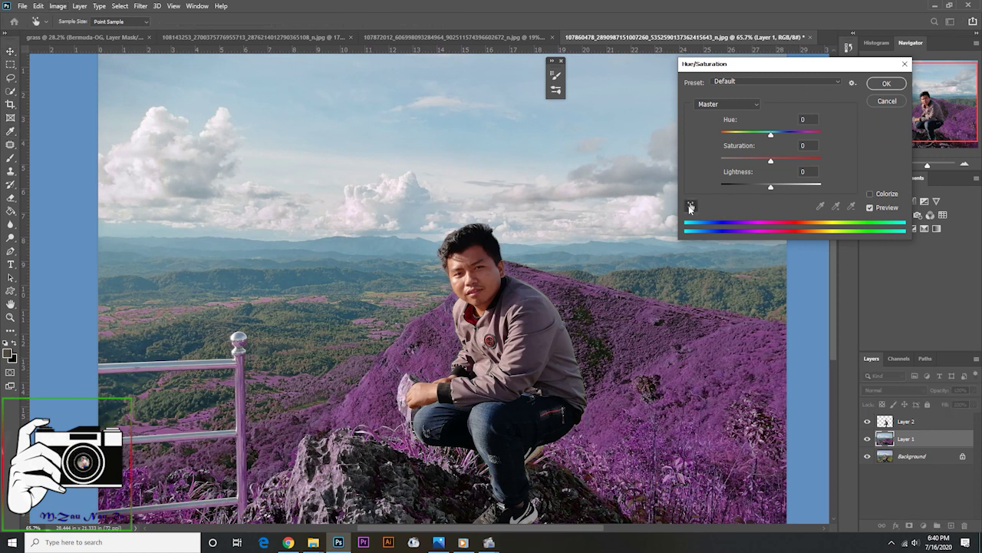
drag(278, 98, 308, 110)
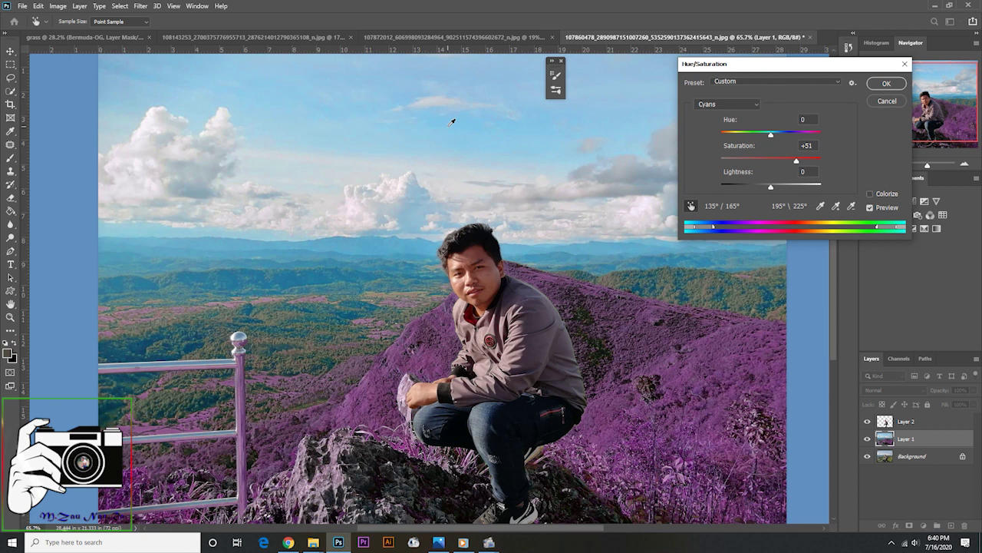
Increase the sky's Cyans saturation to +65 and apply the Hue/Saturation adjustment
drag(448, 128, 446, 128)
drag(444, 127, 454, 129)
click(729, 106)
click(714, 113)
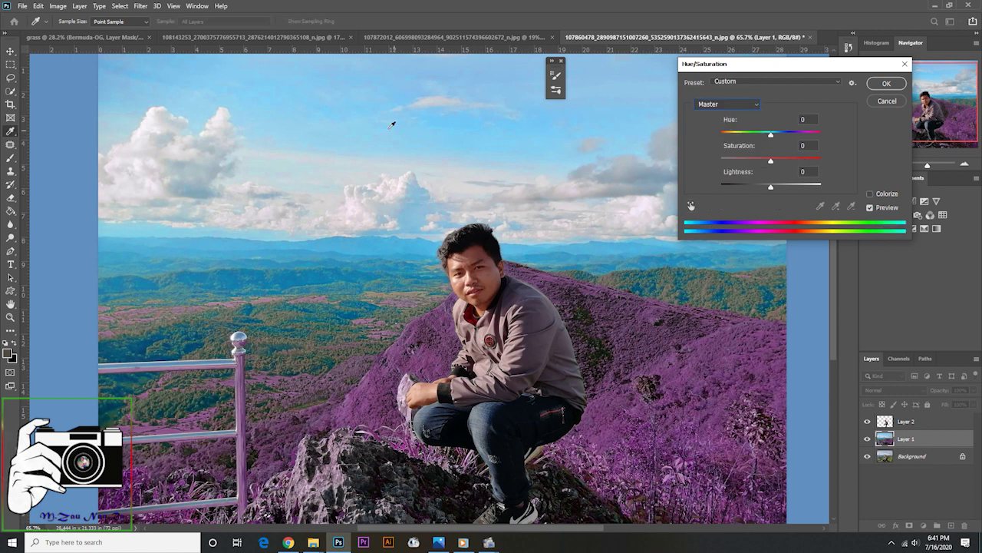
click(690, 205)
mouse_move(345, 106)
mouse_down()
mouse_move(357, 109)
mouse_move(344, 108)
mouse_up()
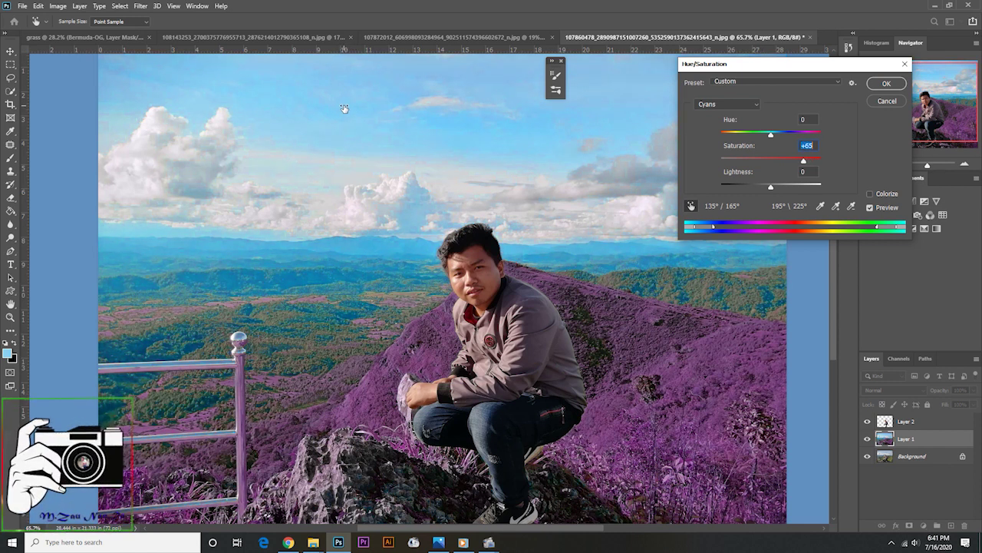
key(Return)
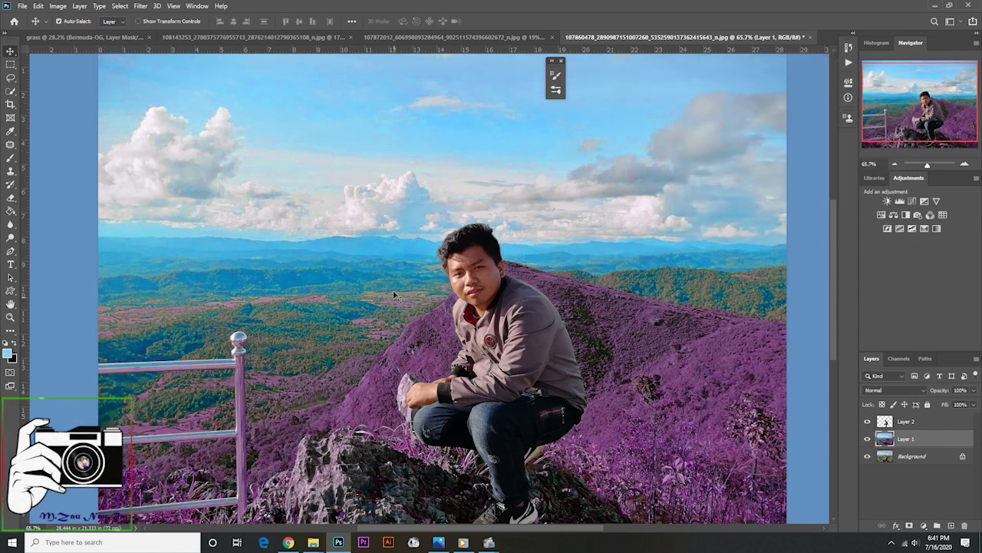
Brighten the man on Layer 2 with a two-point RGB Curves adjustment, mapping input 81 to output 124
scroll(475, 336, up, 5)
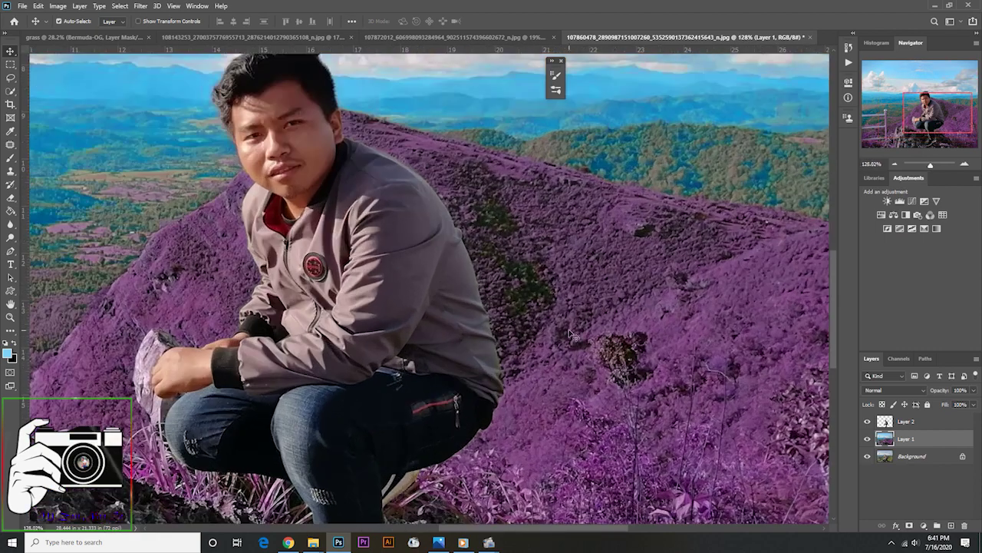
scroll(570, 333, down, 5)
scroll(416, 274, up, 2)
scroll(416, 274, down, 1)
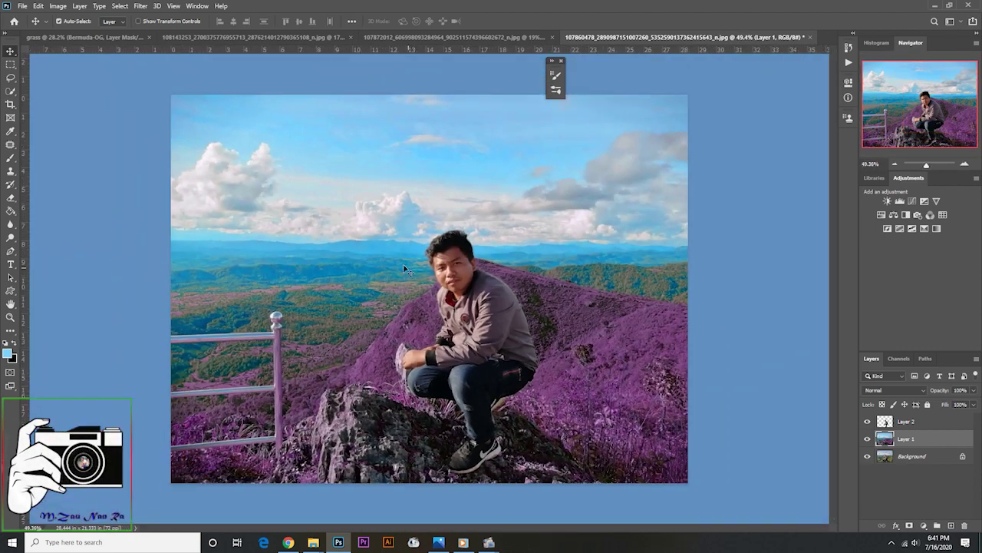
click(879, 427)
key(ctrl+m)
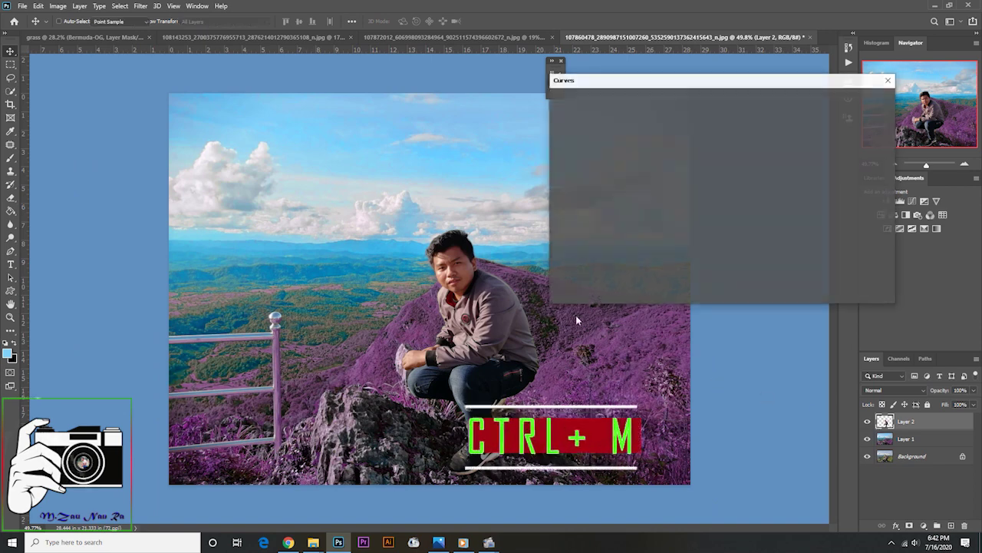
scroll(461, 274, up, 5)
scroll(461, 273, up, 2)
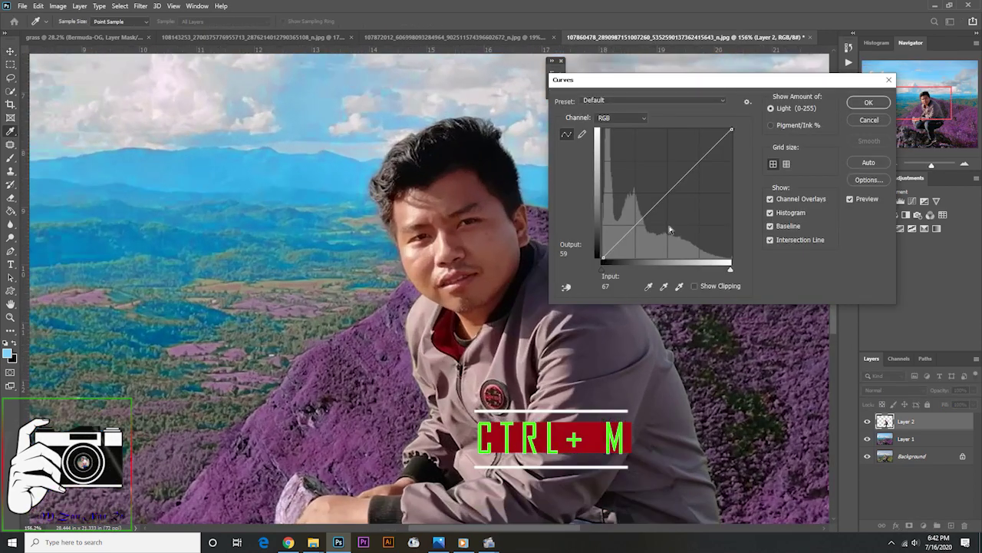
mouse_move(655, 206)
mouse_down()
mouse_move(647, 194)
mouse_move(676, 169)
mouse_move(643, 195)
mouse_up()
click(673, 173)
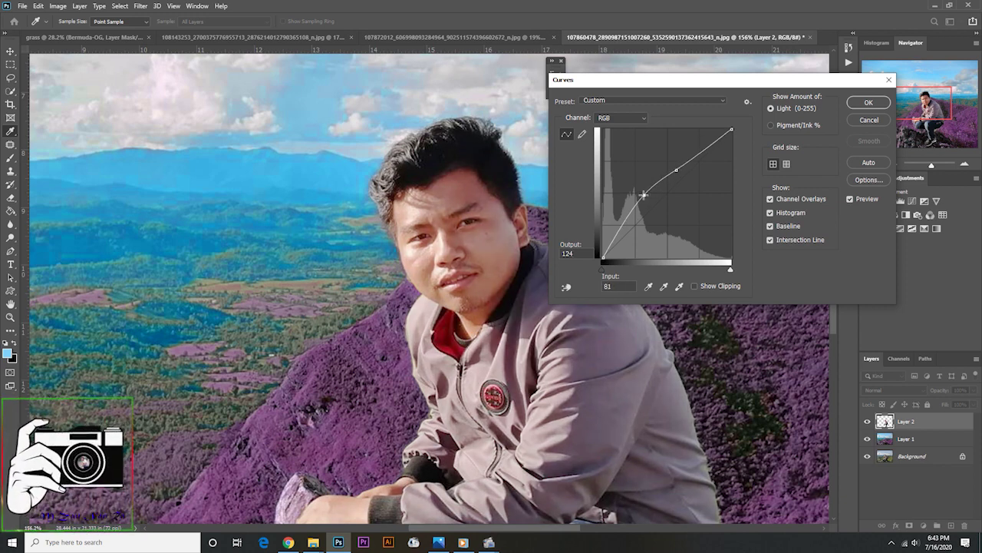
click(869, 102)
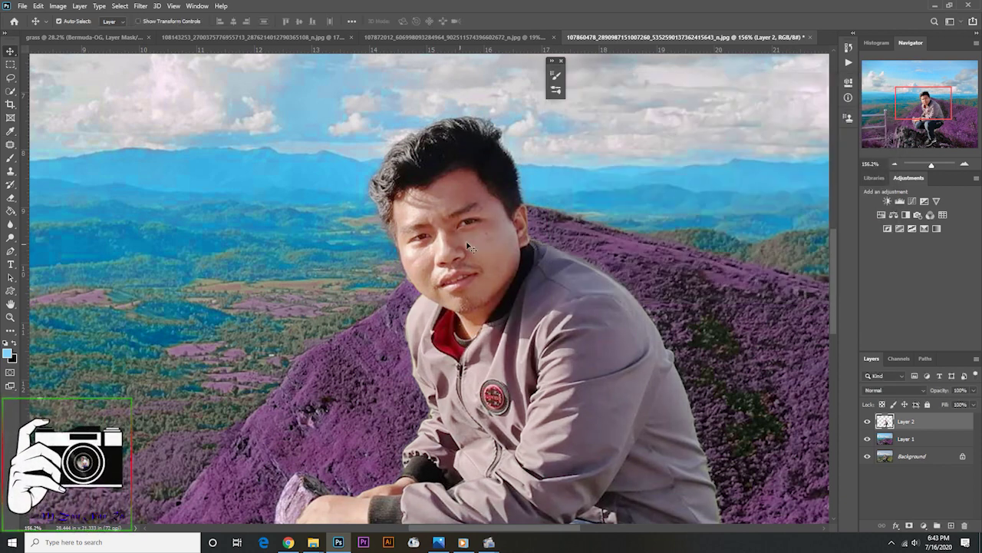
Soften the edges of the man's cutout on Layer 2 with the Blur tool and a size 30 brush
scroll(479, 273, up, 5)
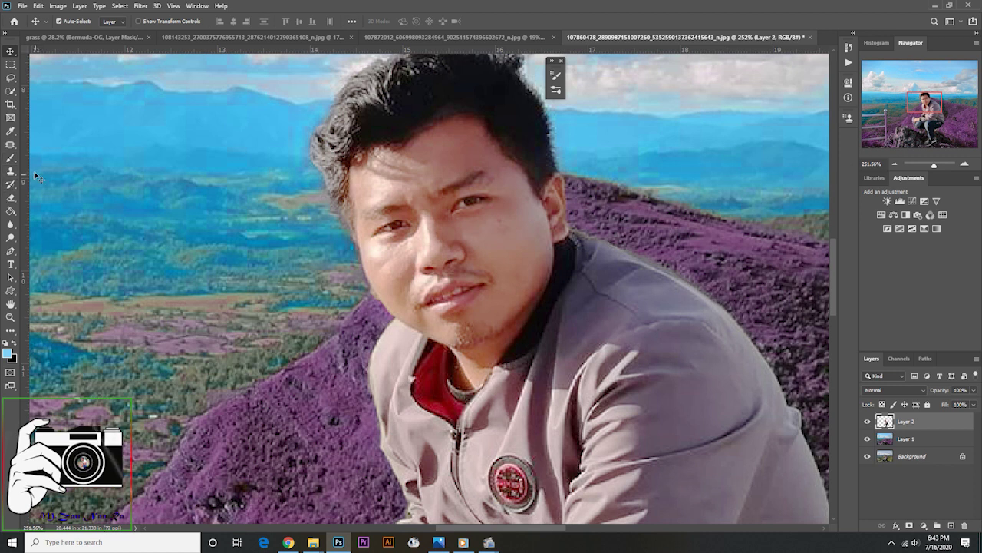
click(10, 225)
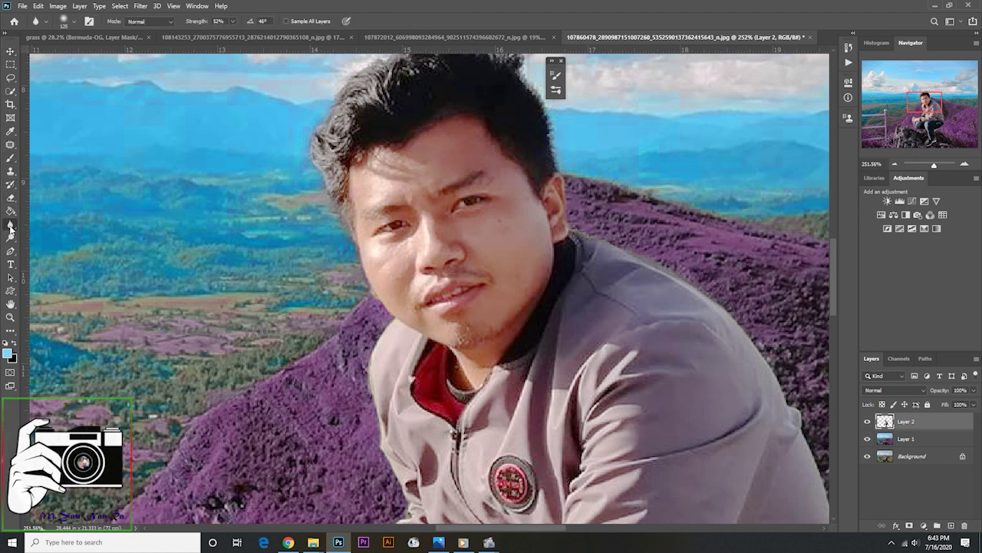
right_click(10, 226)
click(49, 225)
scroll(531, 345, down, 5)
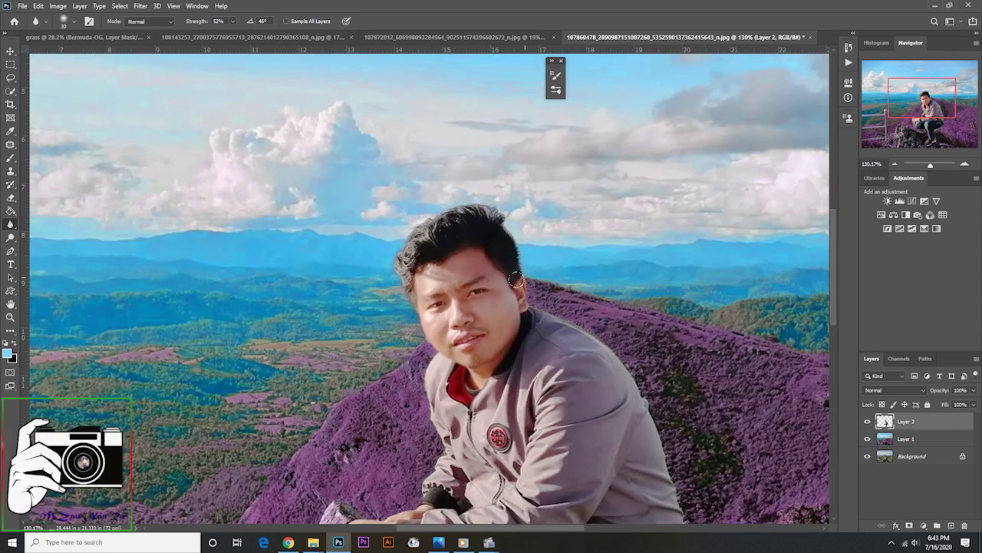
scroll(391, 287, up, 5)
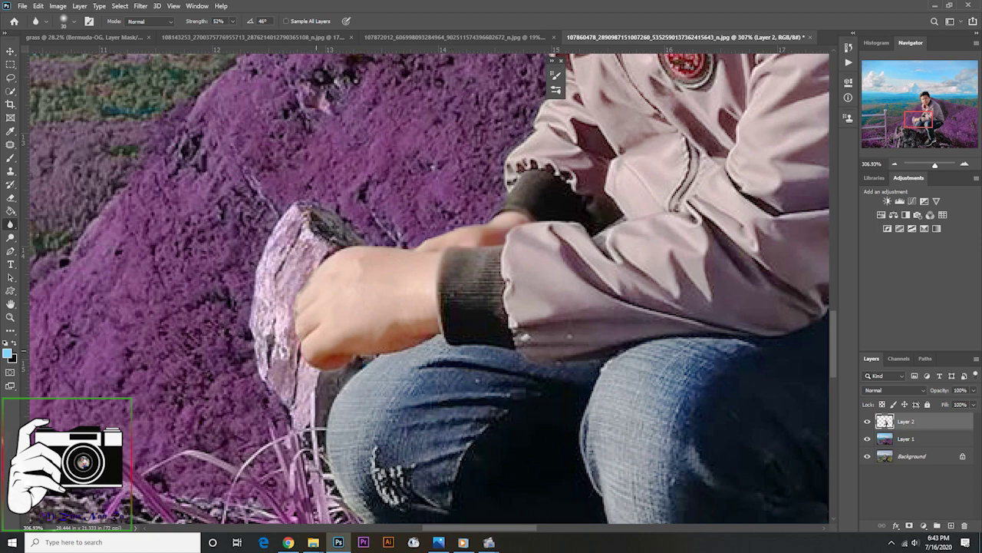
scroll(488, 294, down, 7)
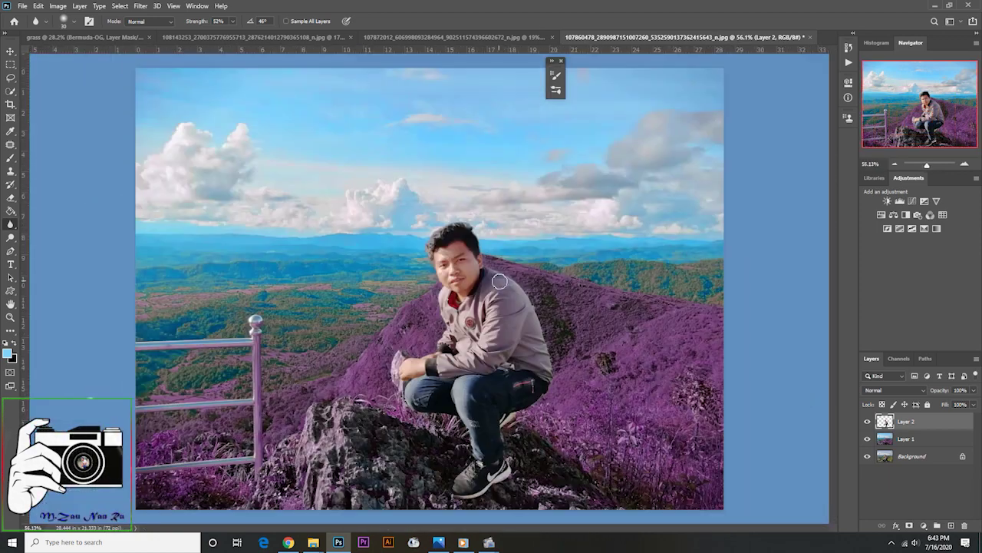
Darken the man on Layer 2 slightly with an RGB Curves adjustment, mapping input 80 to output 75
scroll(487, 294, down, 1)
scroll(487, 294, down, 2)
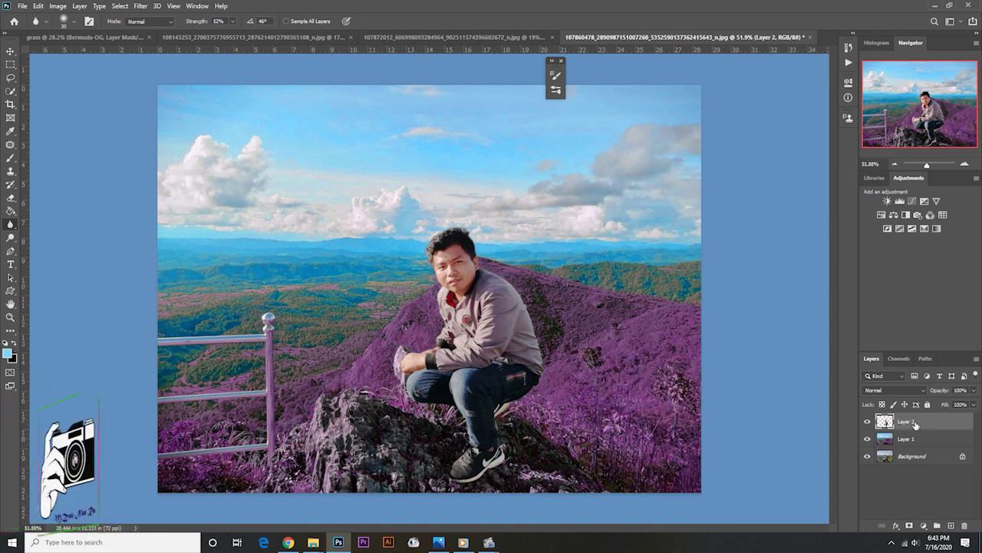
key(ctrl+m)
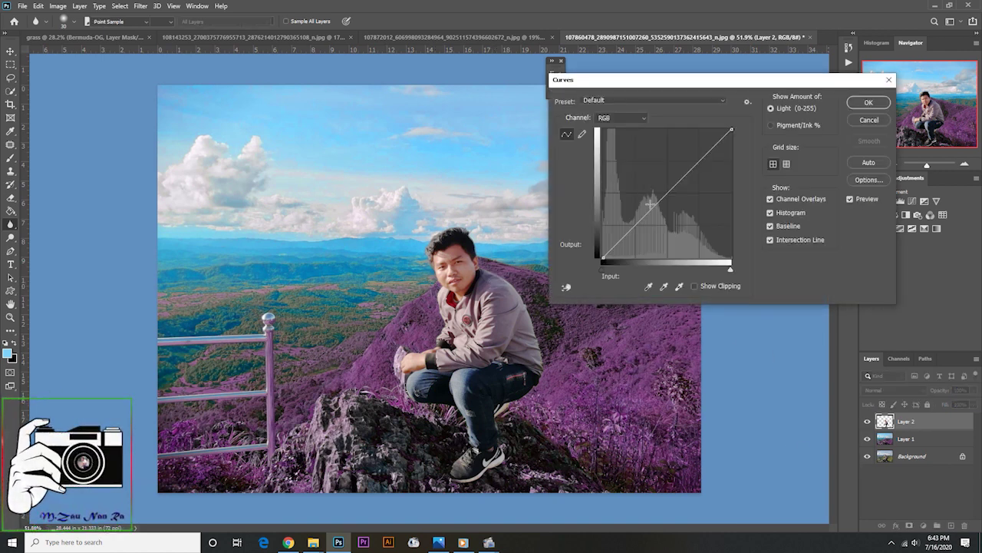
drag(642, 218, 643, 219)
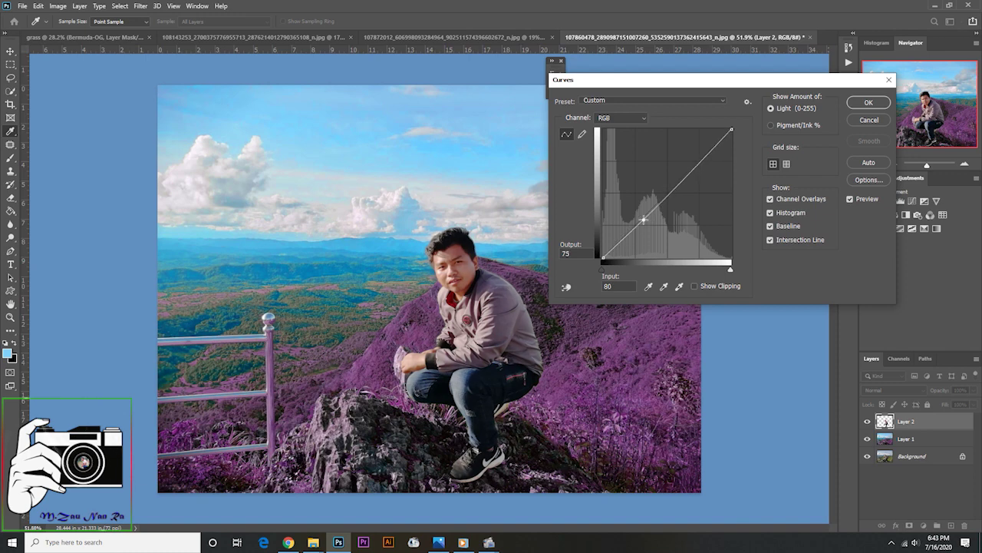
click(868, 103)
scroll(480, 317, up, 4)
scroll(479, 317, down, 2)
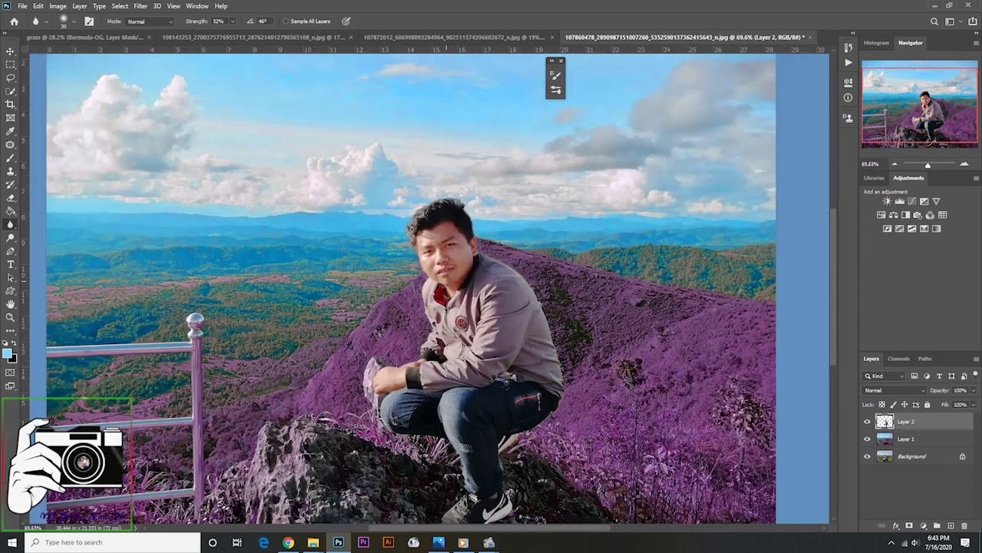
scroll(487, 315, down, 2)
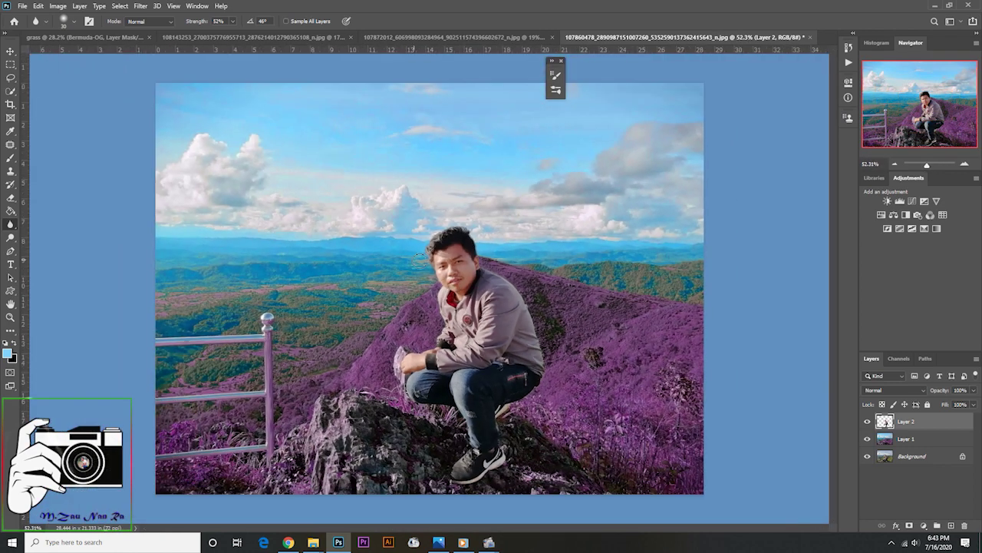
Crop the picture tighter around the man by trimming the left, right and top edges of the image
key(c)
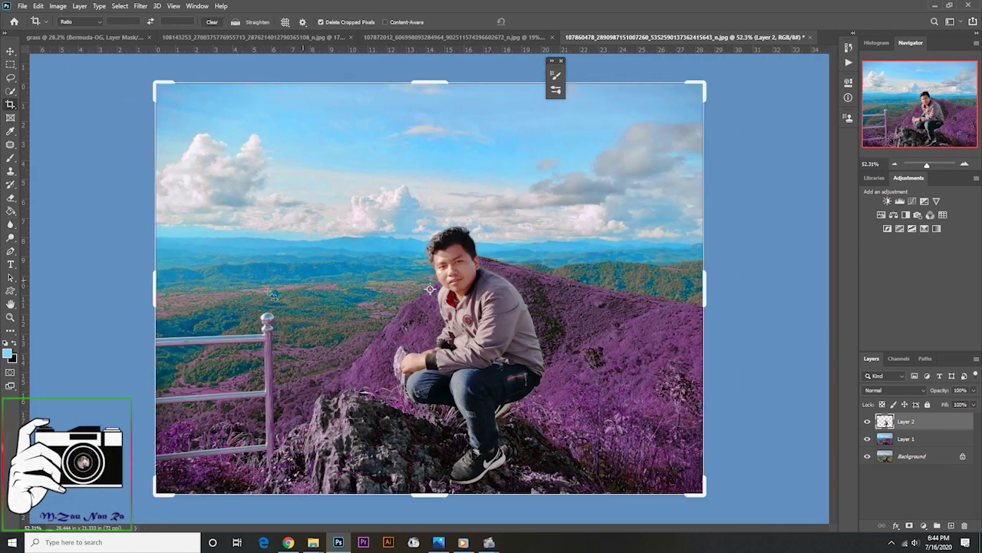
drag(162, 305, 206, 305)
drag(680, 289, 666, 289)
drag(430, 82, 431, 121)
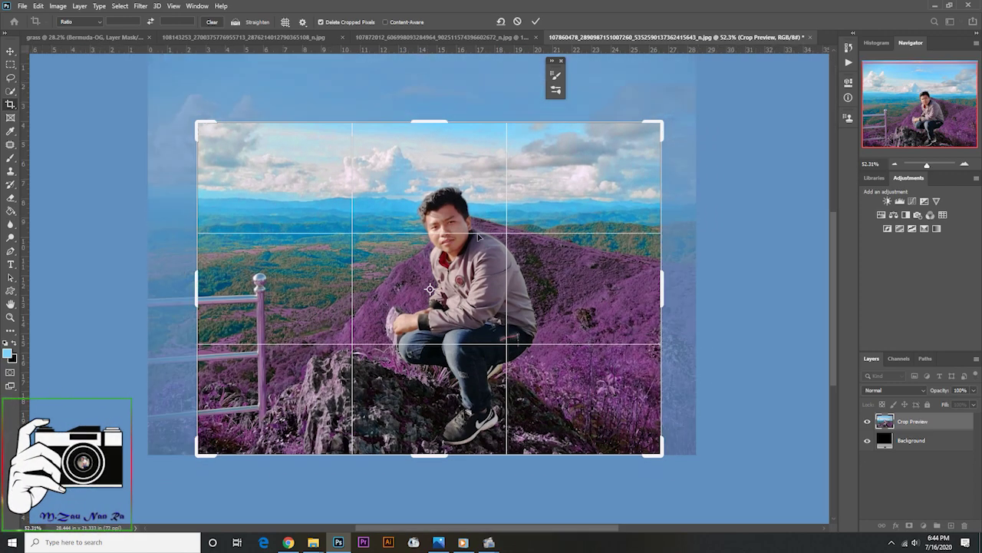